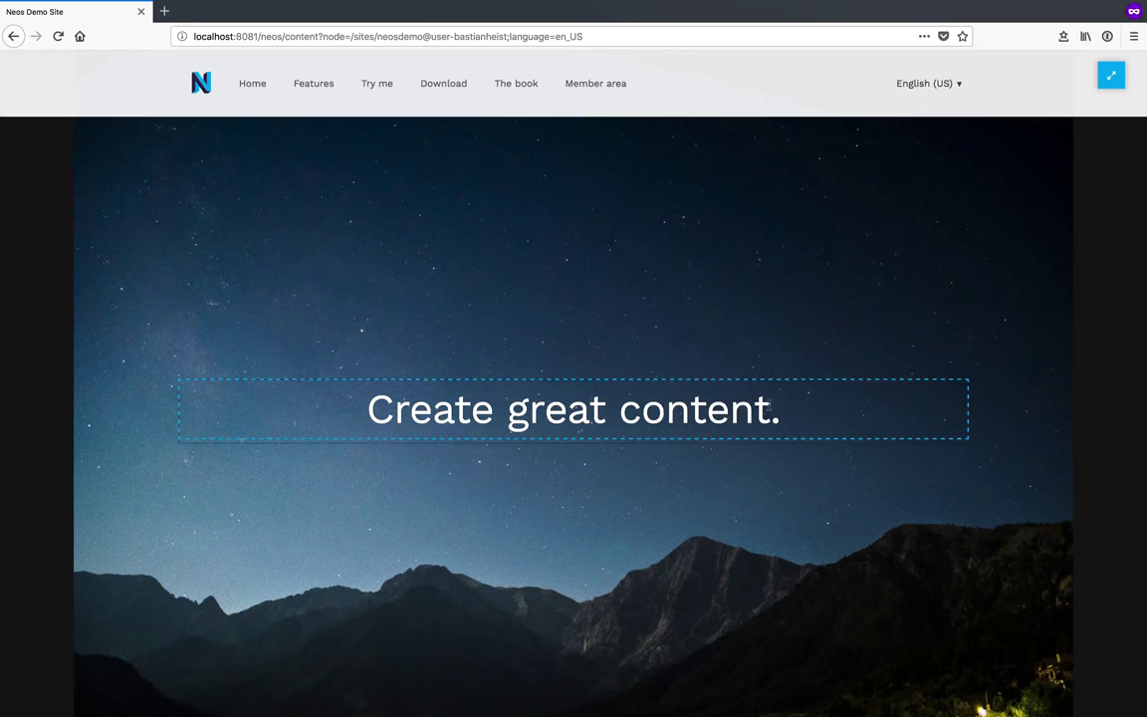
# Extend the hero headline on the home page so it reads "Create great content with ease."
pyautogui.click(769, 401)
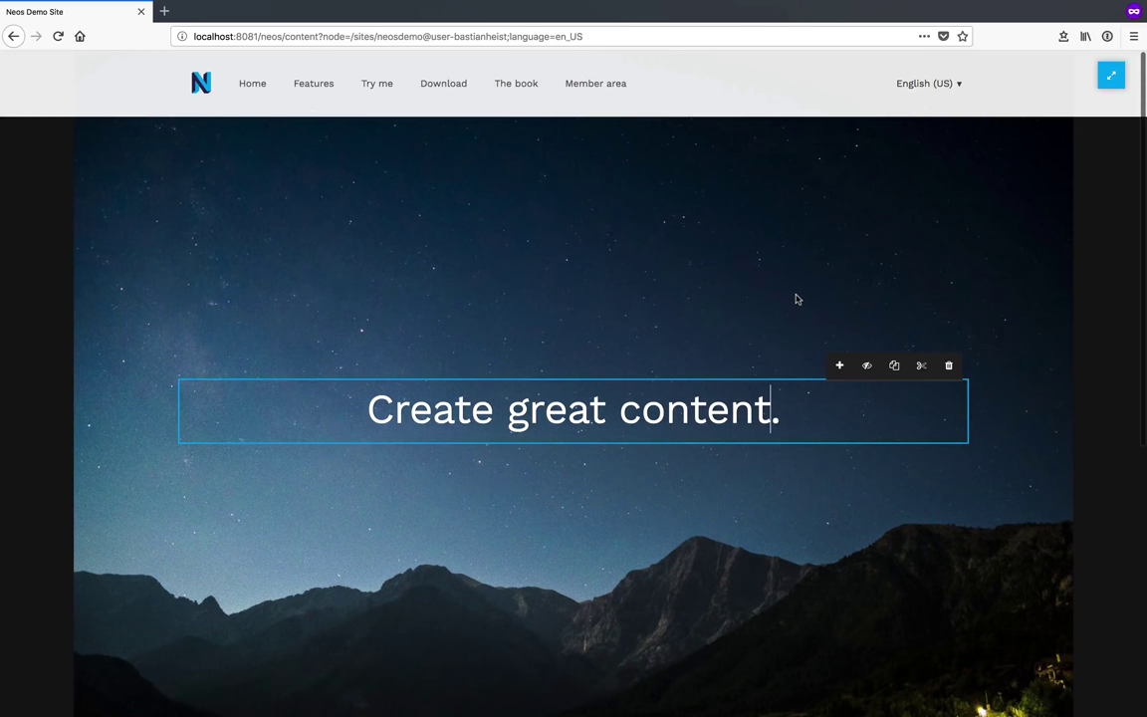
pyautogui.write('with eas')
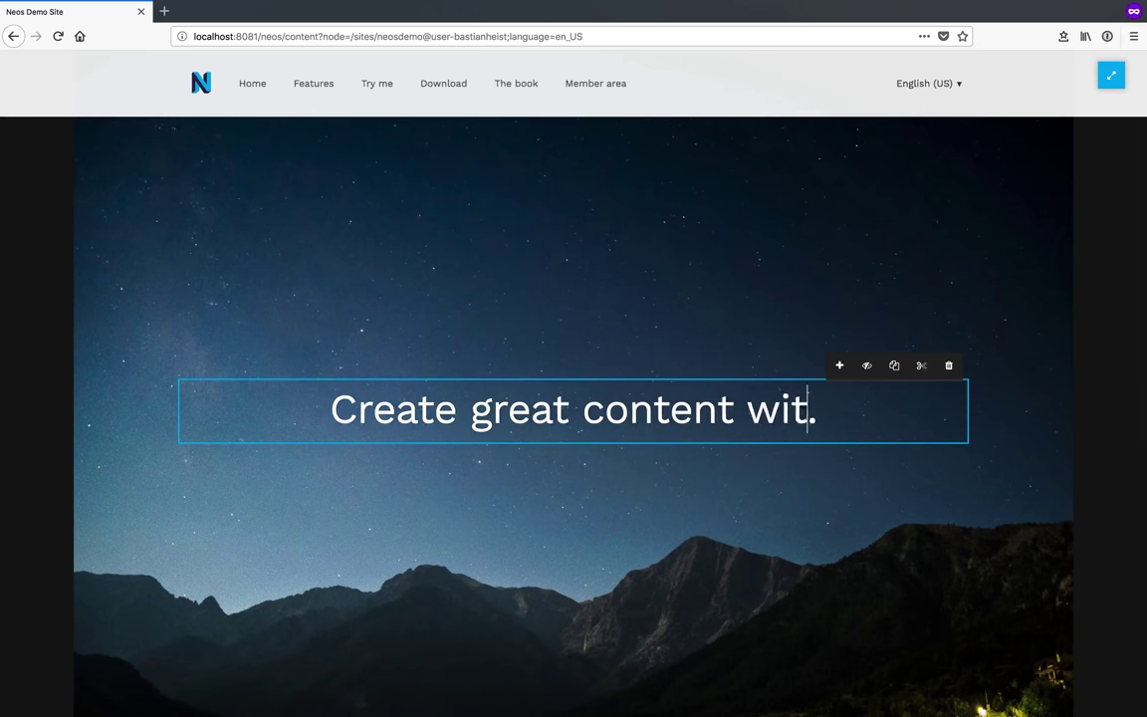
pyautogui.write('e')
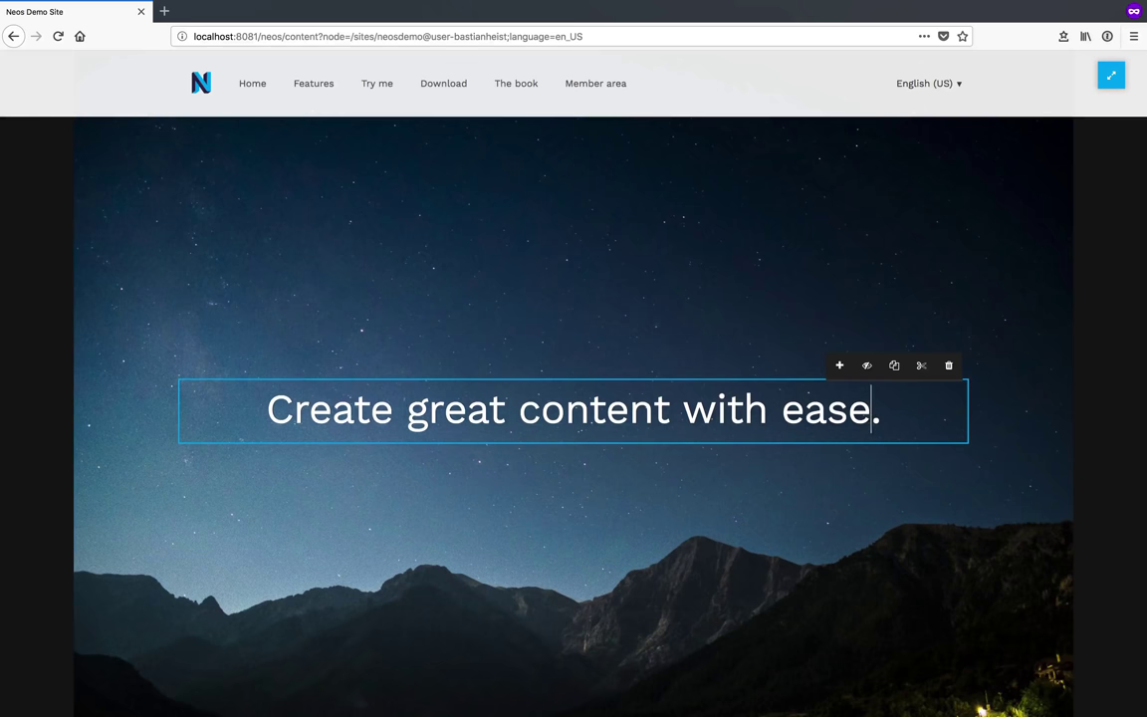
# Insert a Headline element after the body text under "Imagine this..." and set its text to "My new headline"
pyautogui.scroll(-1, 574, 398)
pyautogui.scroll(-5, 573, 398)
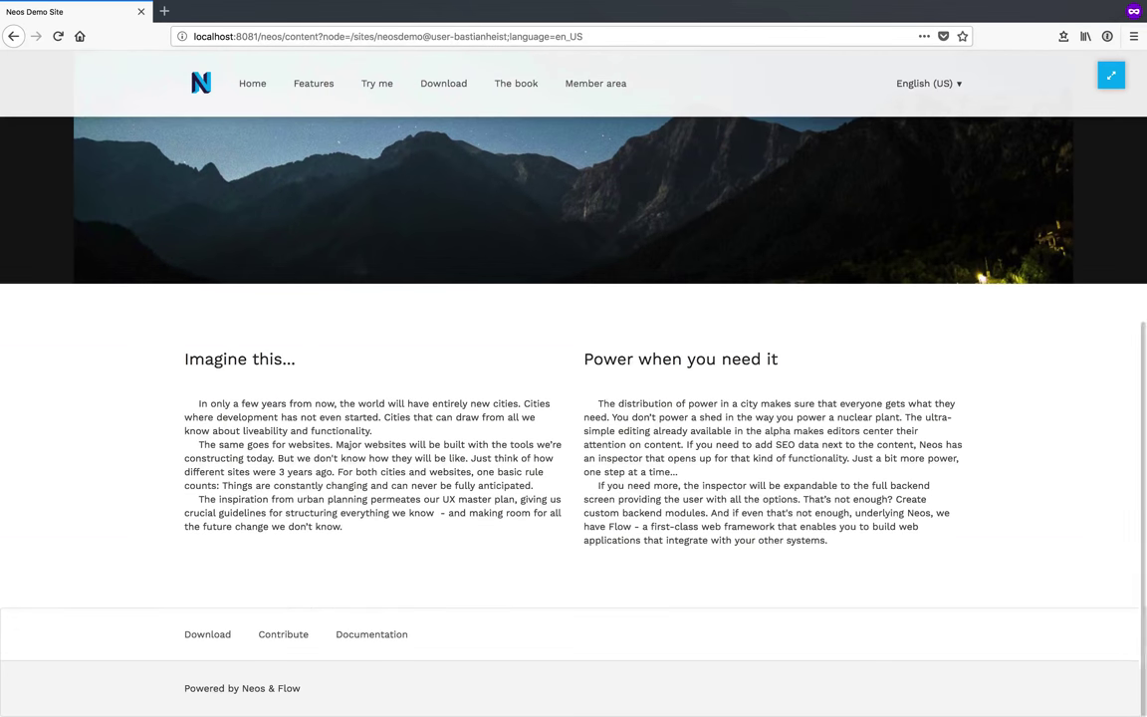
pyautogui.click(446, 426)
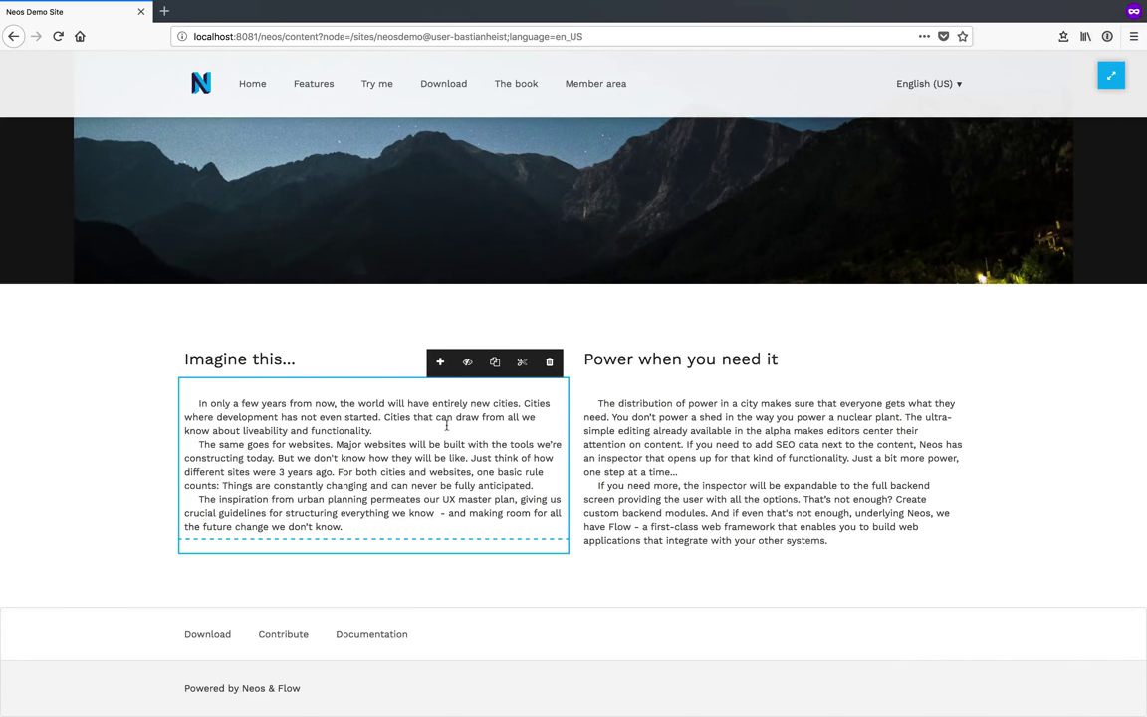
pyautogui.click(440, 364)
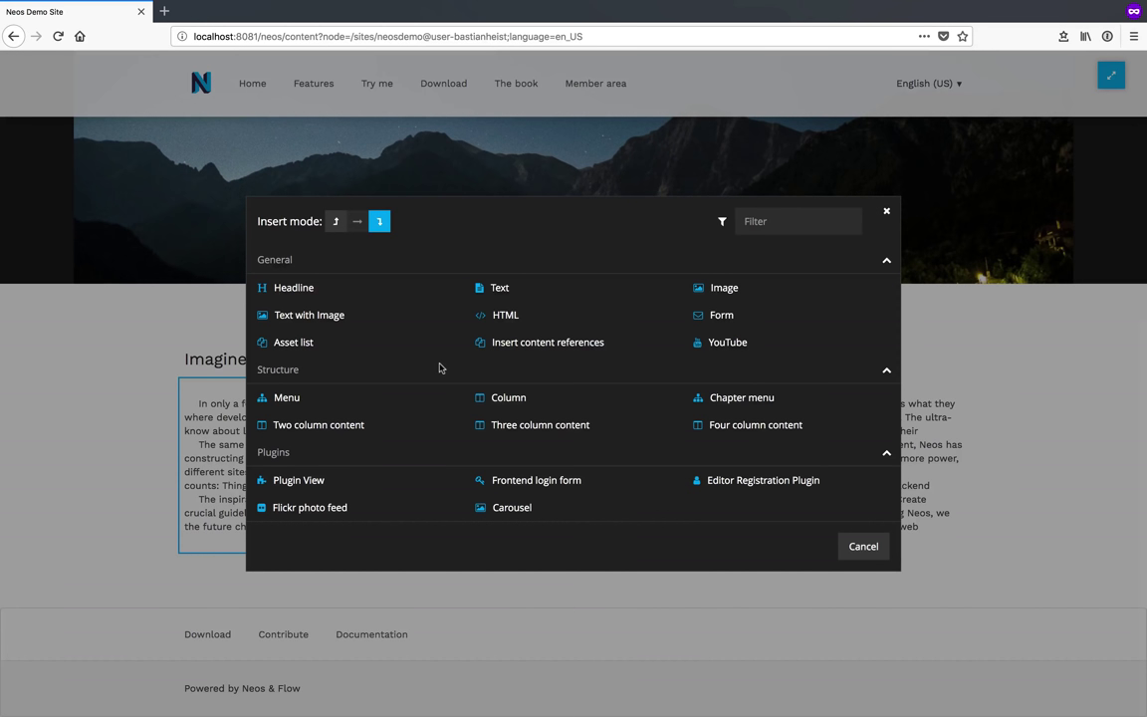
pyautogui.click(340, 290)
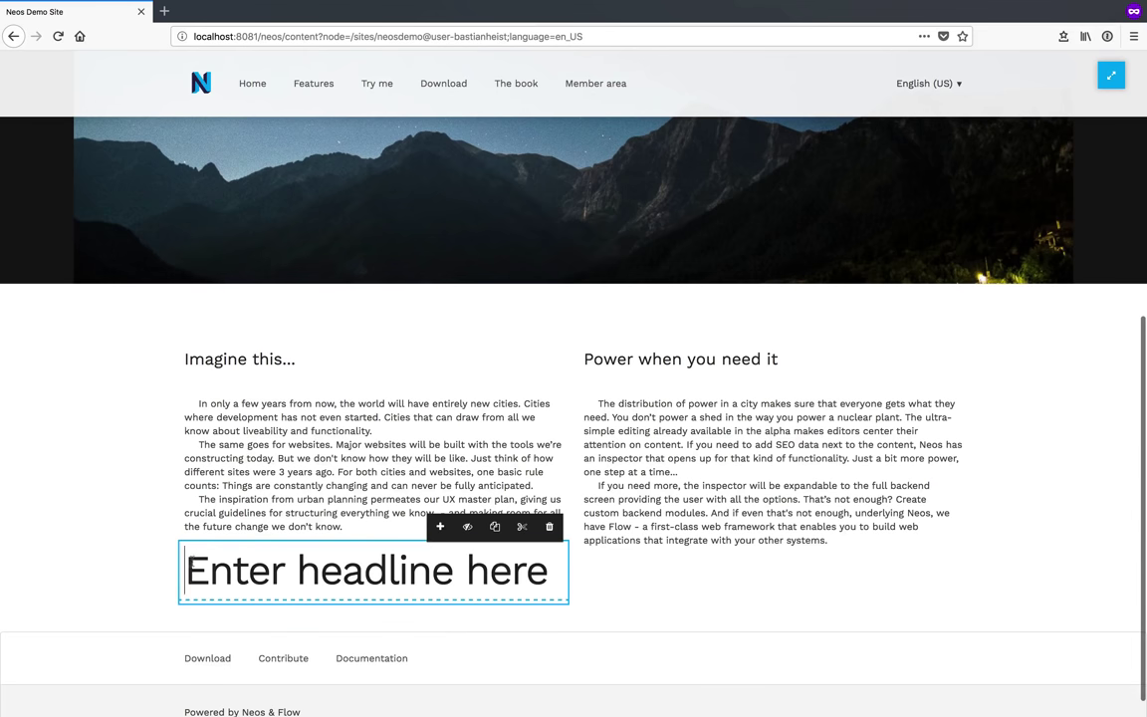
pyautogui.hotkey('ctrl', 'a')
pyautogui.write('My')
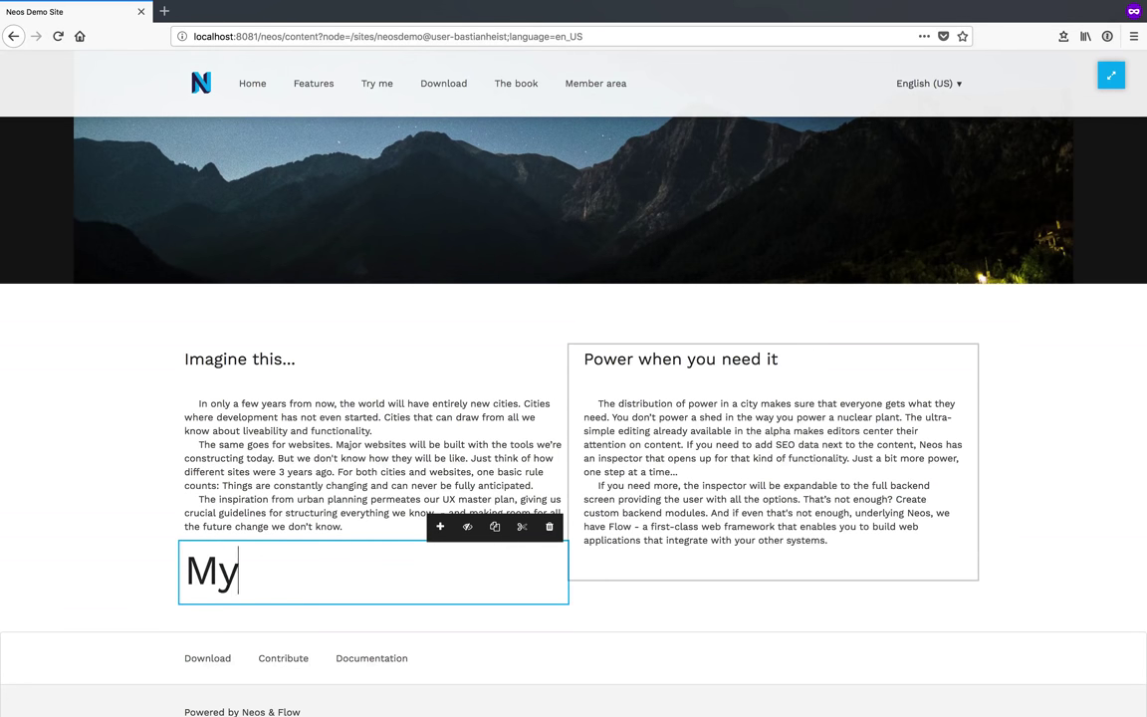
pyautogui.write(' new headline')
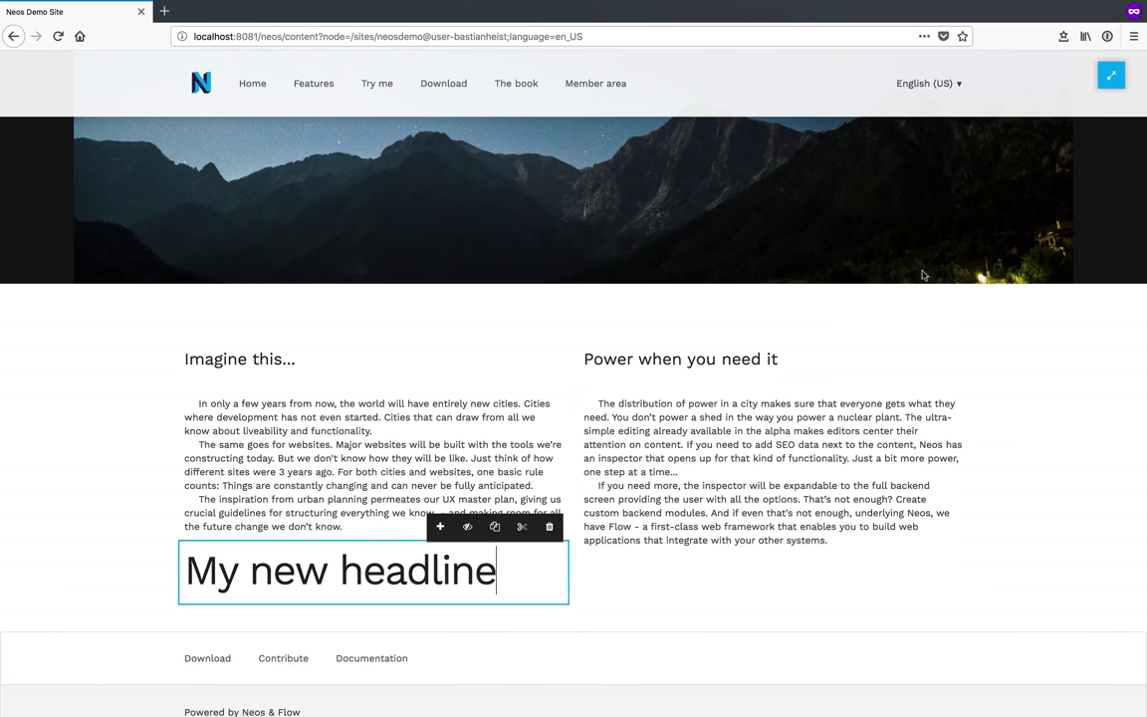
# Exit the full-screen editing view and format the "My new headline" element as Headline 5
pyautogui.click(1111, 84)
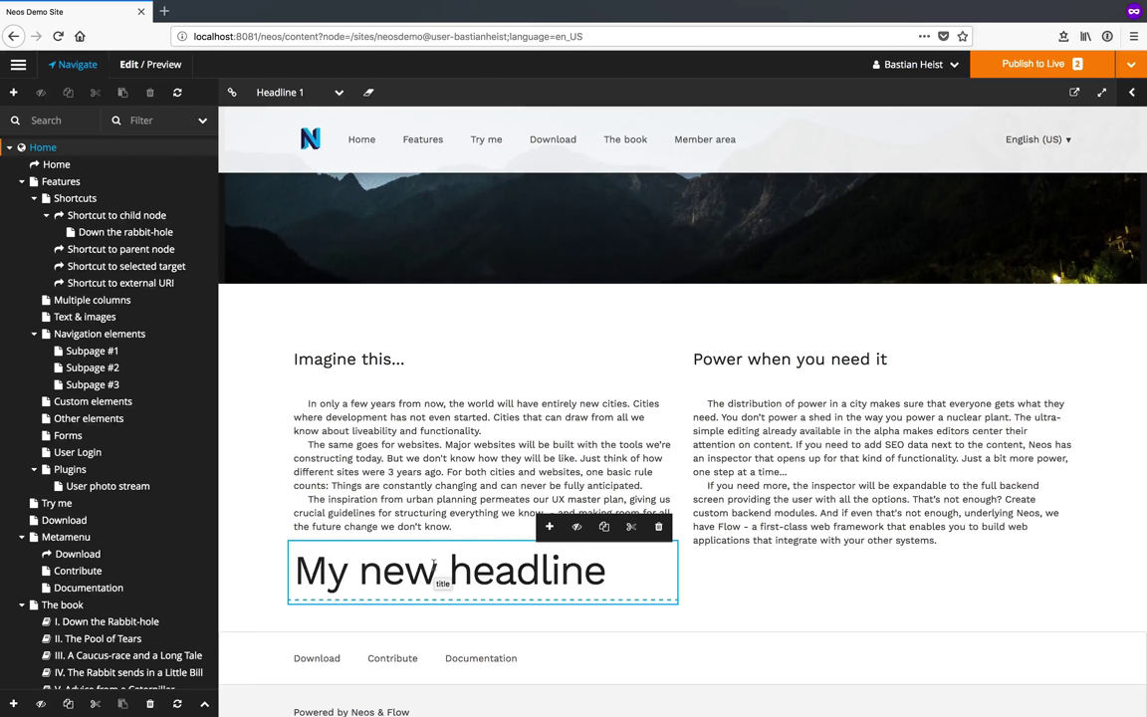
pyautogui.click(308, 92)
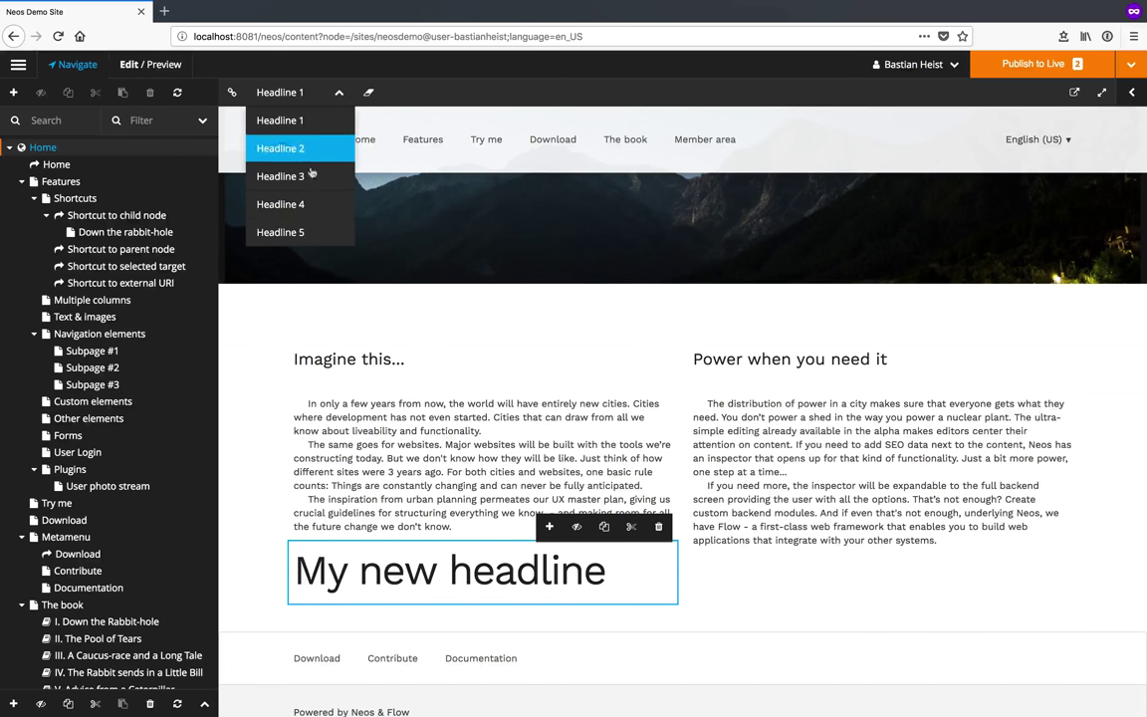
pyautogui.click(301, 231)
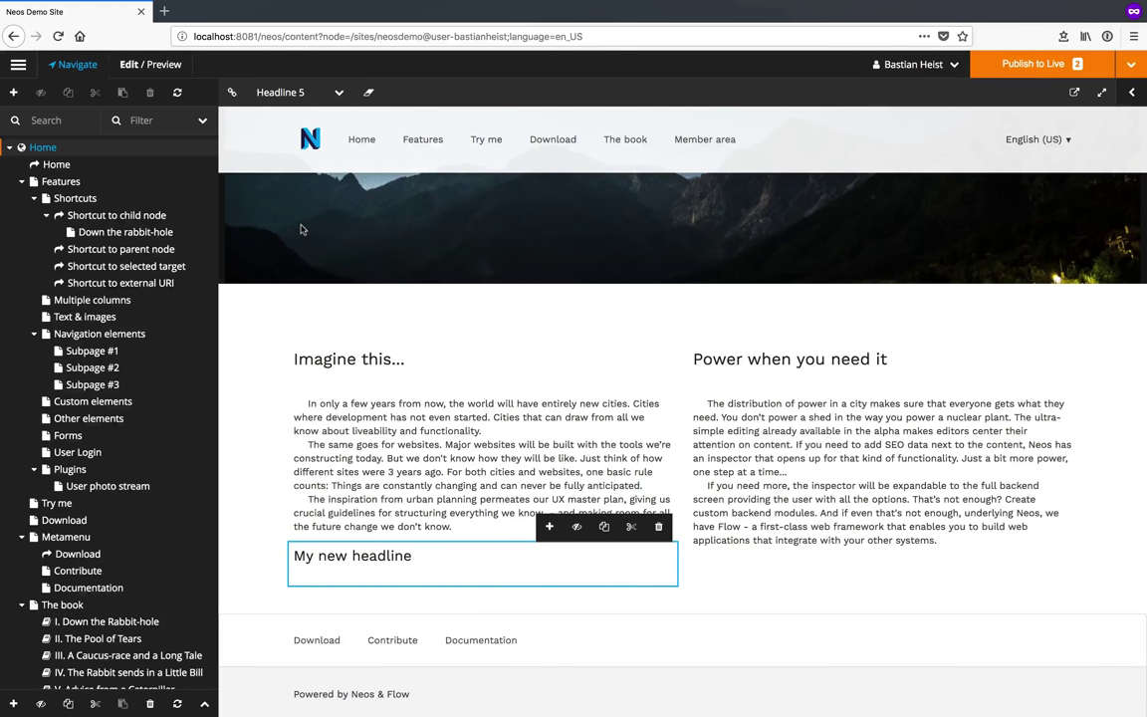
# Insert an Image element after "My new headline", assign the Quokka picture from the media library and apply it
pyautogui.click(550, 528)
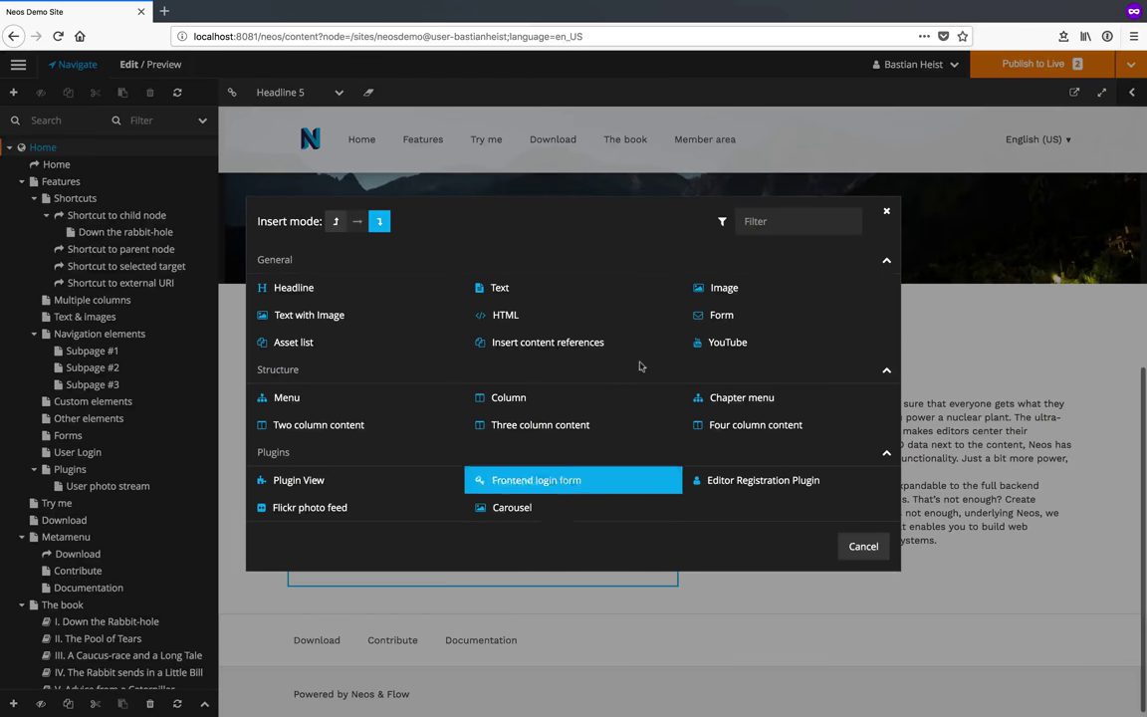
pyautogui.click(732, 287)
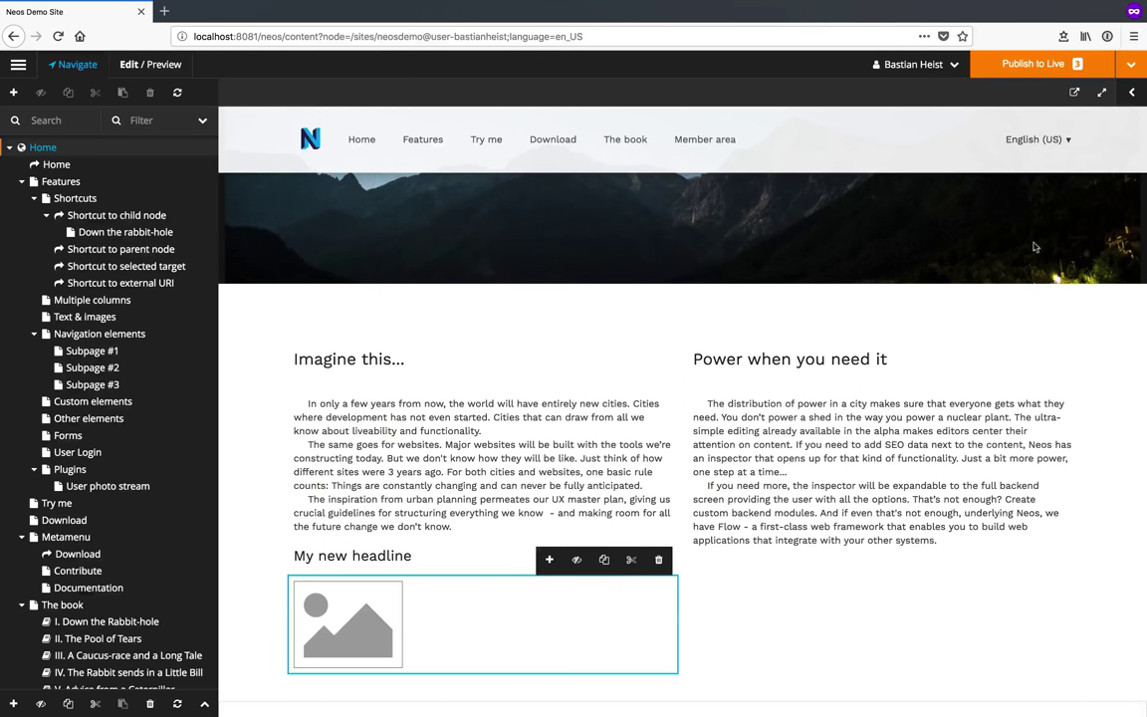
pyautogui.click(1133, 98)
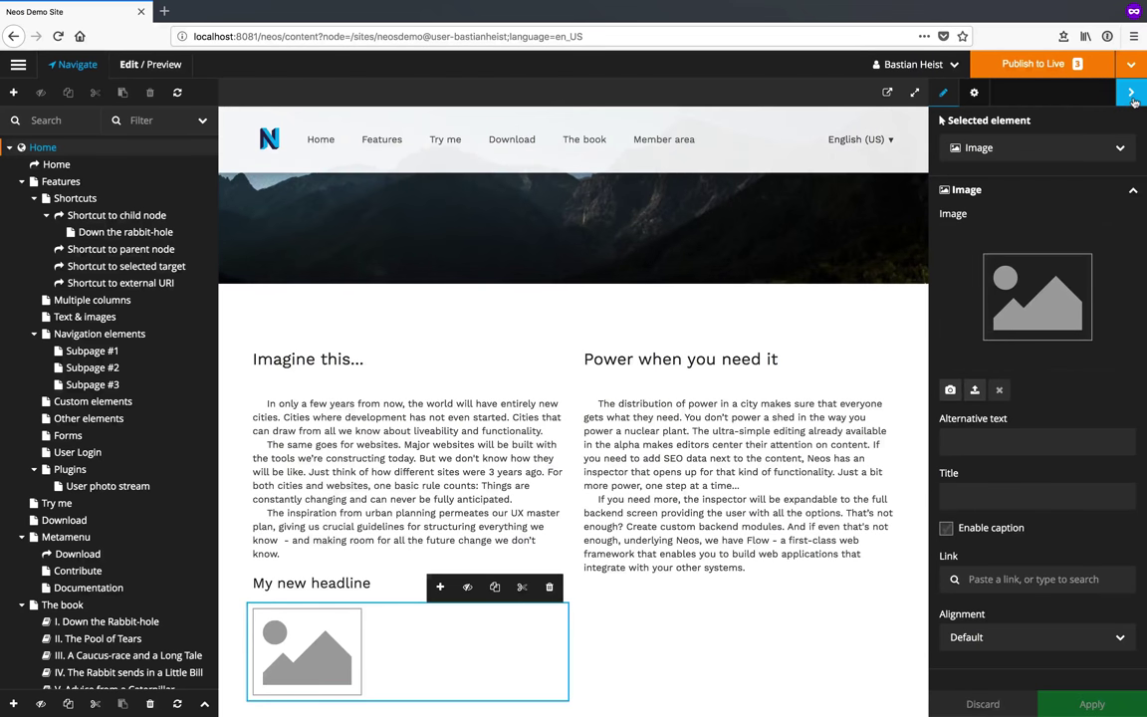
pyautogui.click(950, 392)
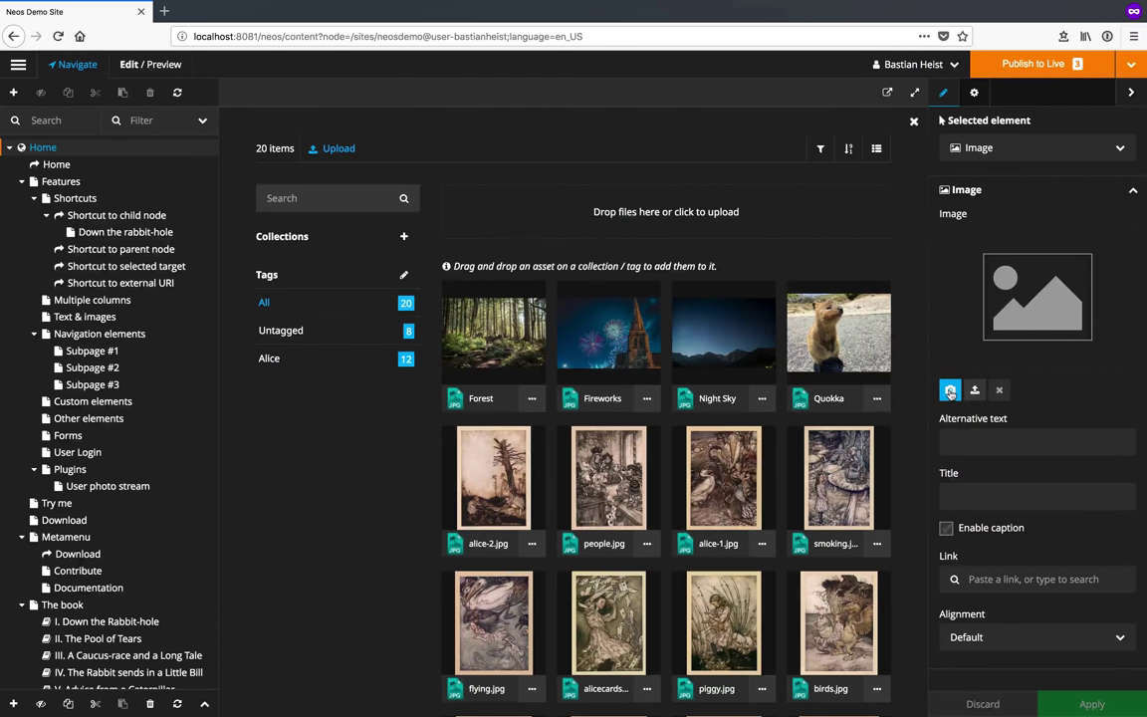
pyautogui.click(851, 319)
pyautogui.click(1090, 705)
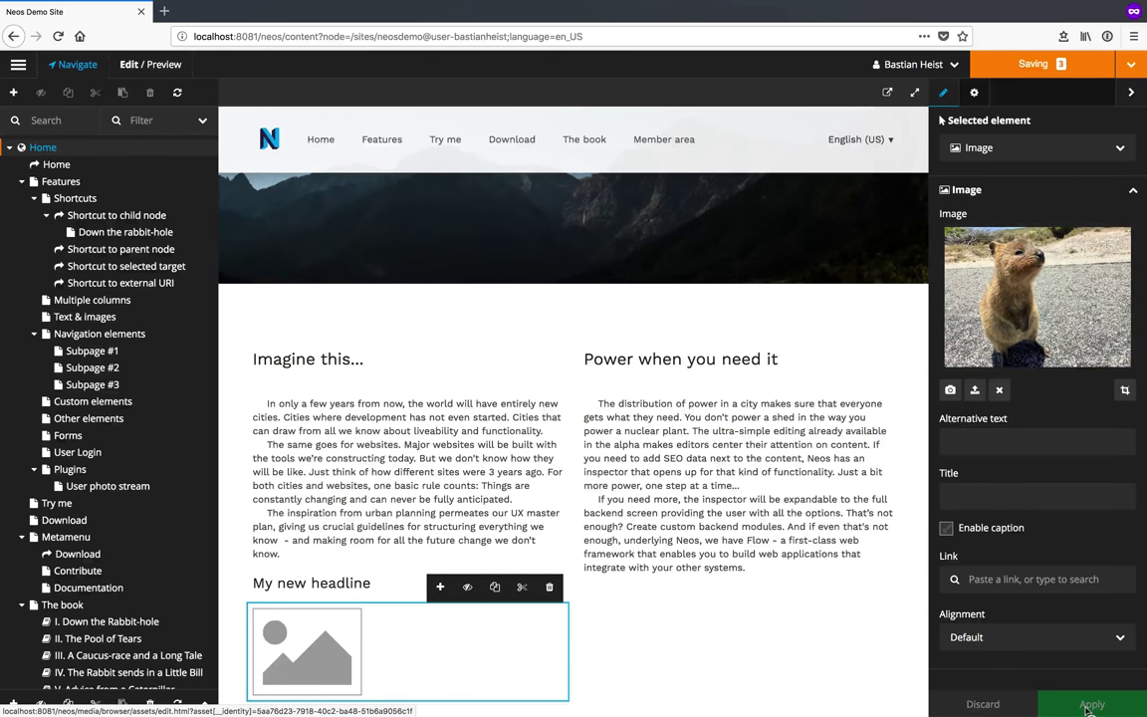
pyautogui.scroll(-3, 677, 610)
pyautogui.scroll(-3, 678, 611)
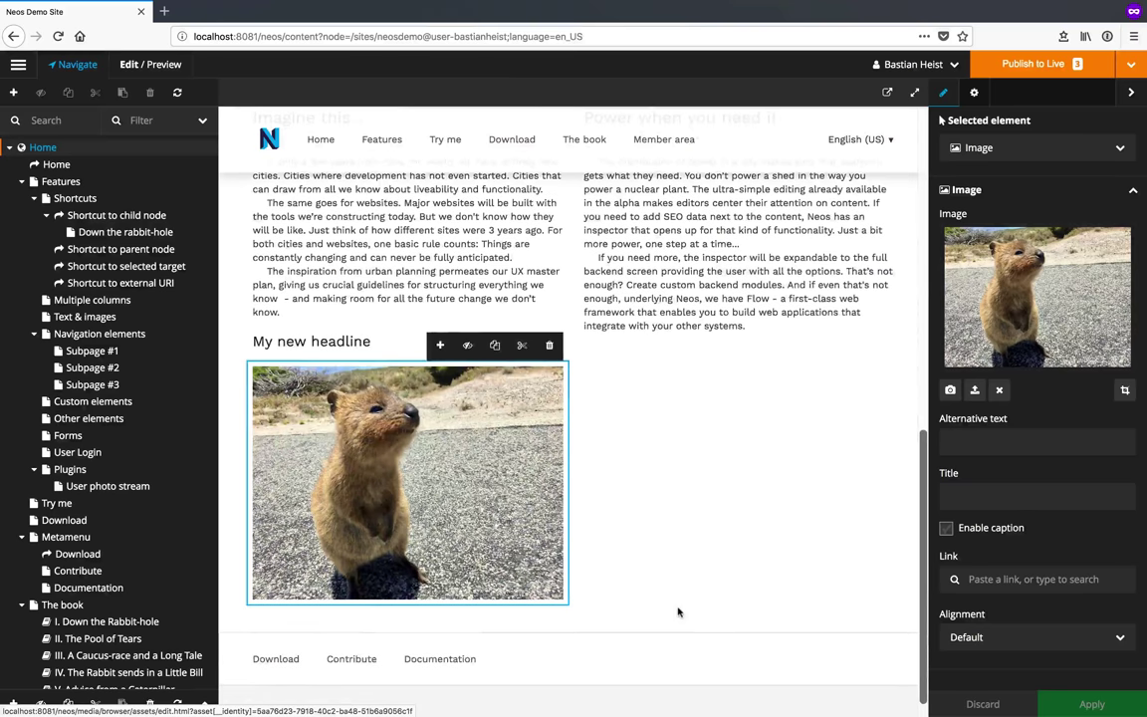
pyautogui.scroll(2, 678, 610)
# Publish the pending changes to Live, view the published home page in a new tab and return to the editor
pyautogui.click(678, 610)
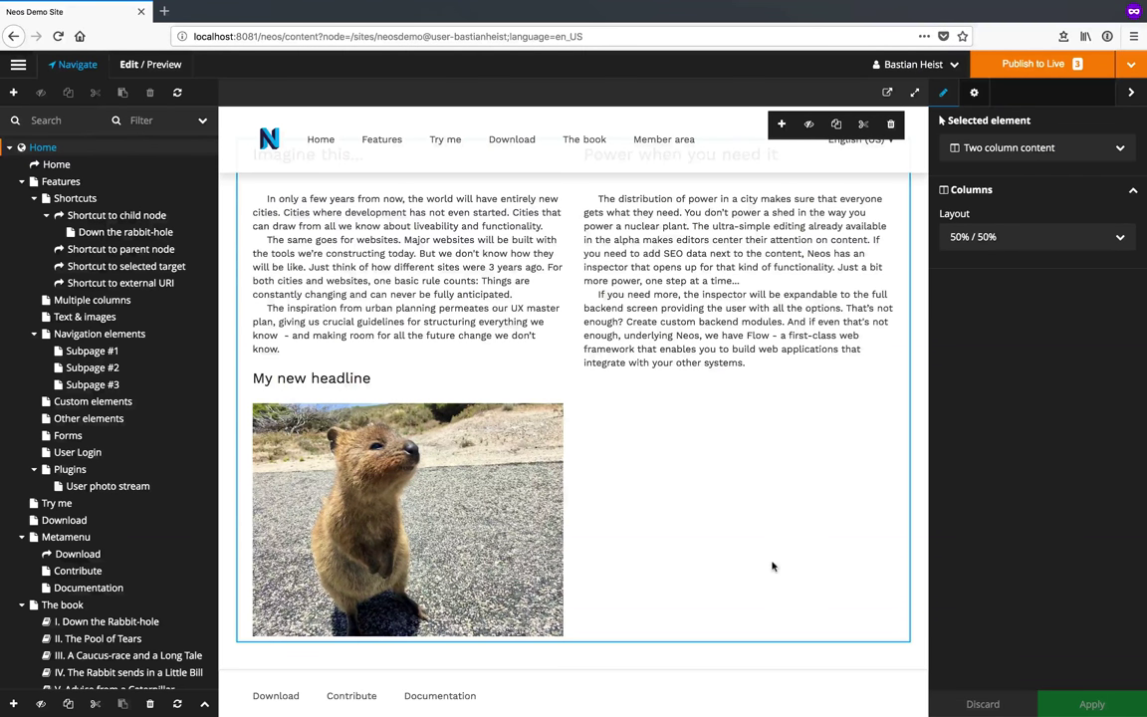
pyautogui.click(1075, 70)
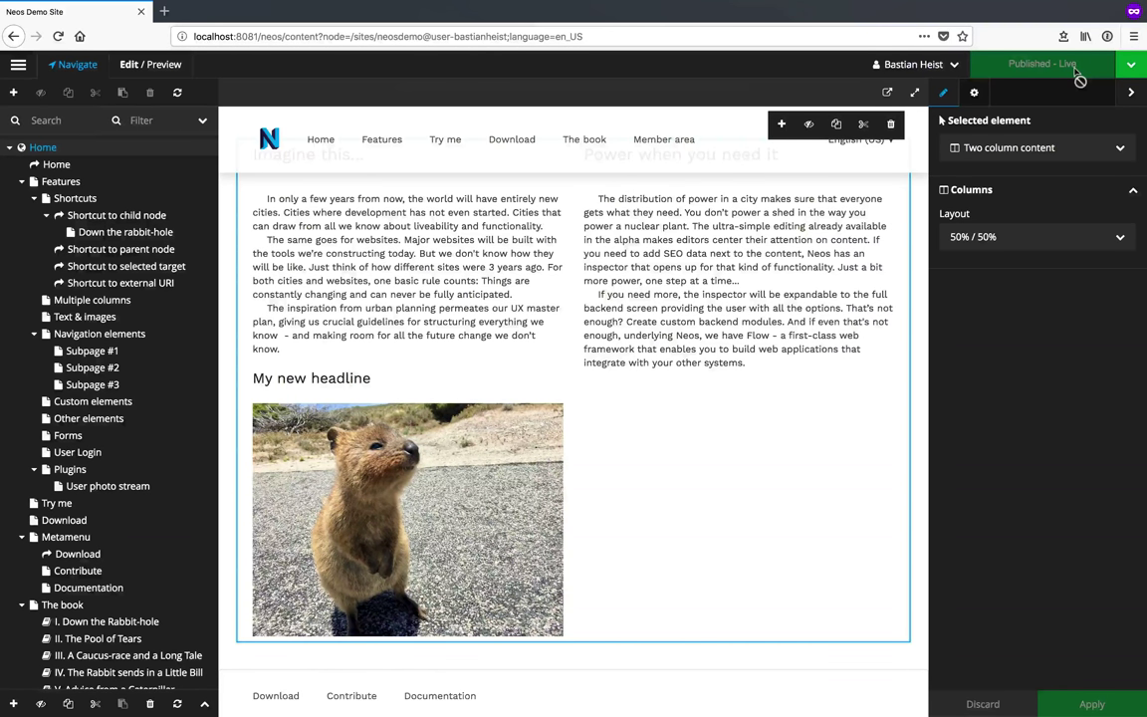
pyautogui.click(887, 93)
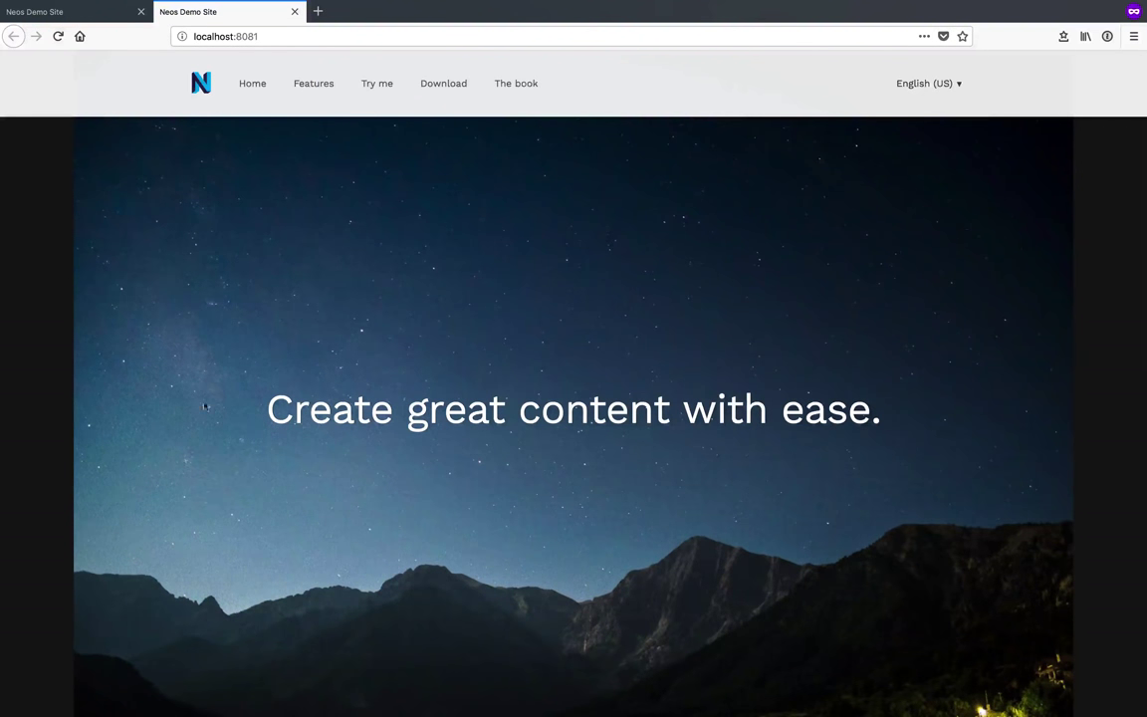
pyautogui.hotkey('ctrl', 'shift', 'Tab')
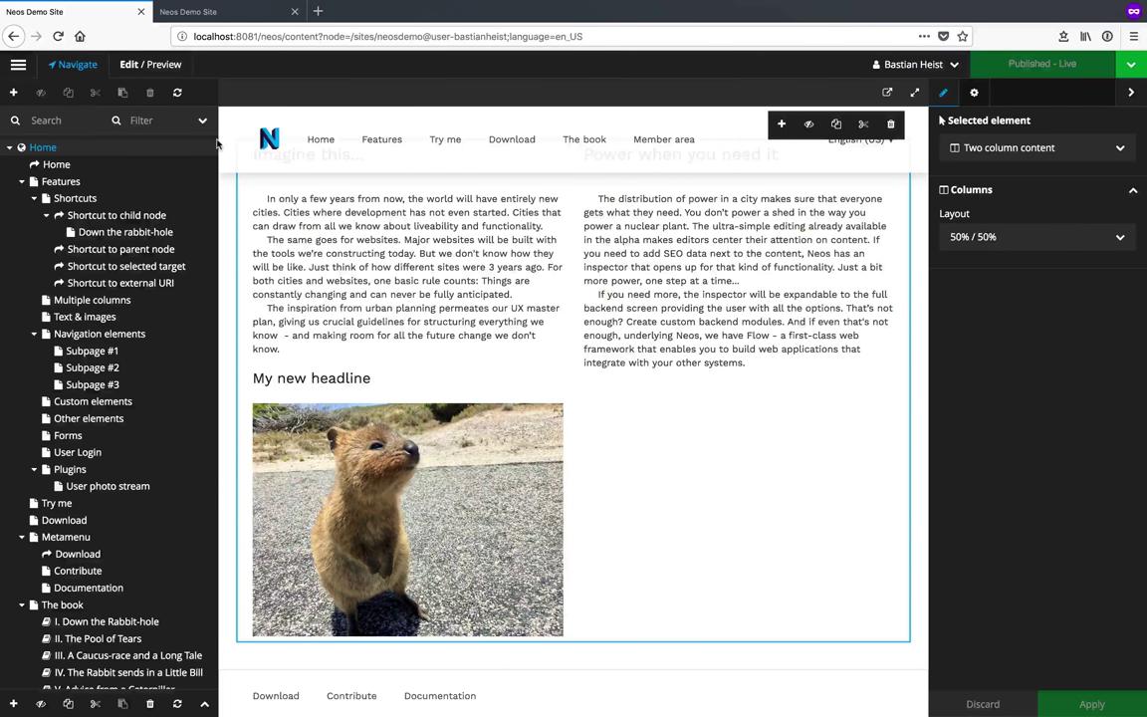
# Search the page tree for "feature", and clear the search
pyautogui.click(76, 119)
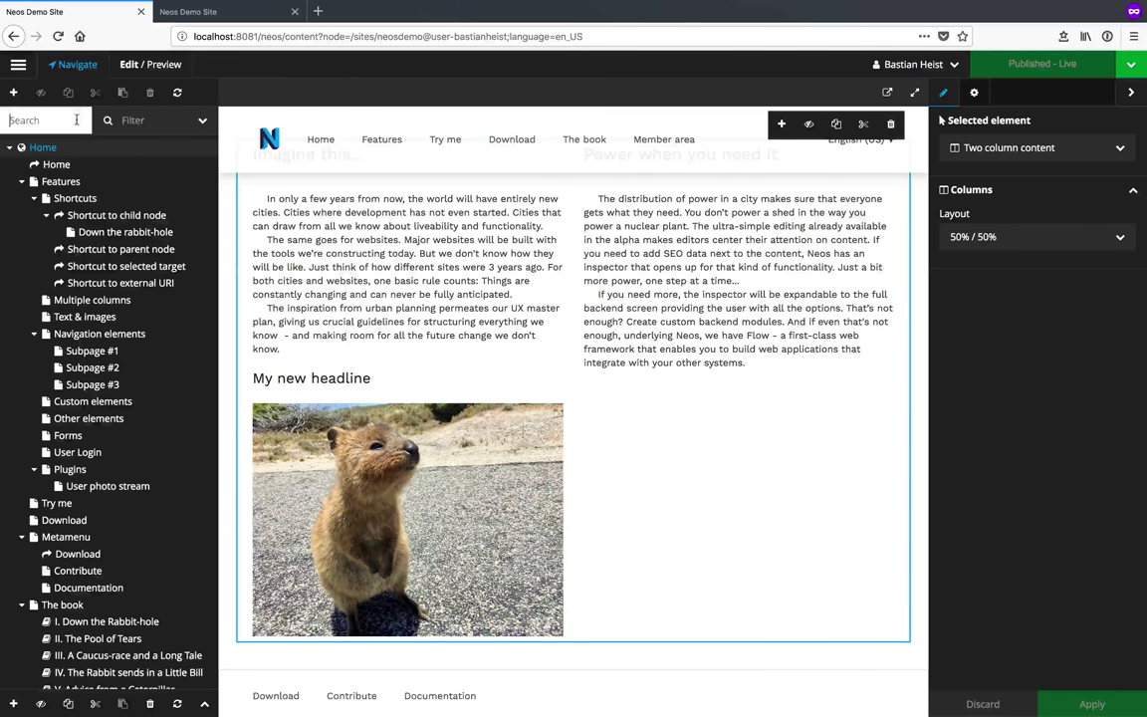
pyautogui.write('feature')
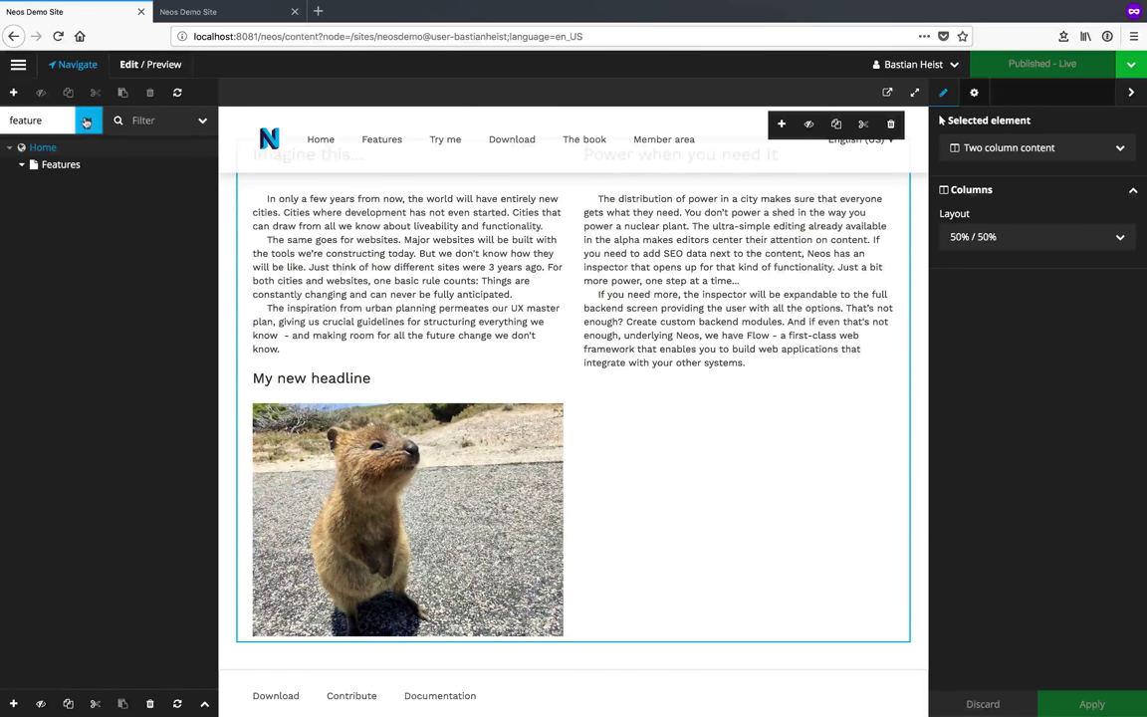
pyautogui.click(88, 119)
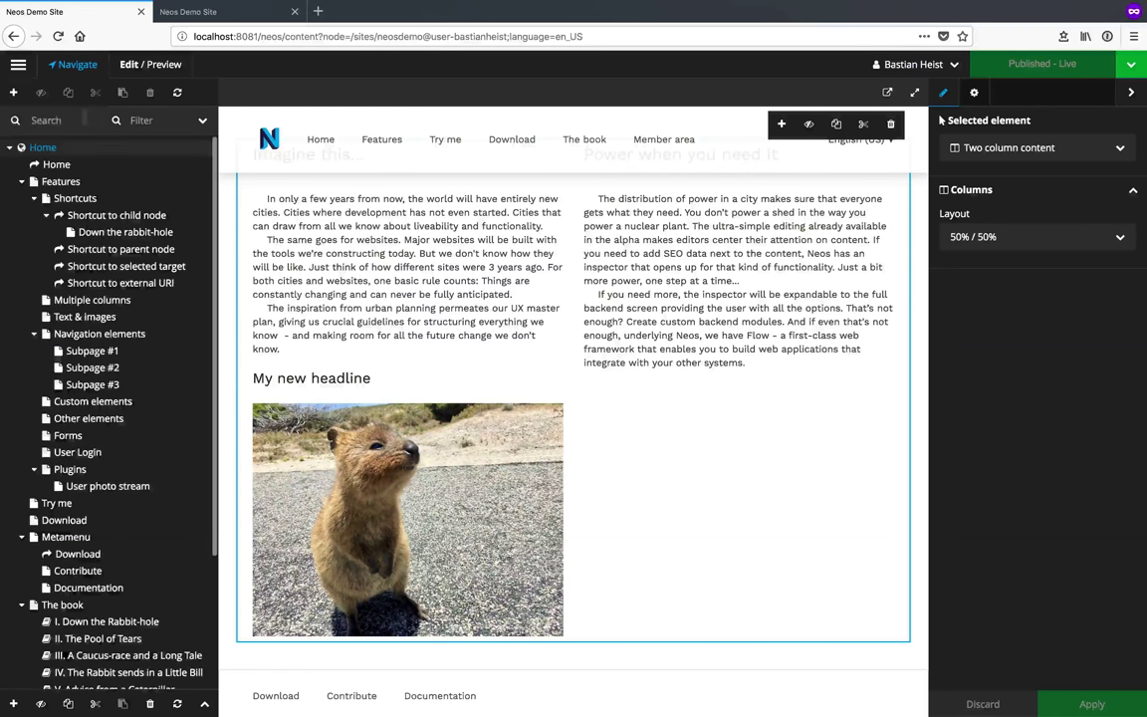
# Filter the page tree to show only Chapter pages, and clear the filter
pyautogui.click(203, 120)
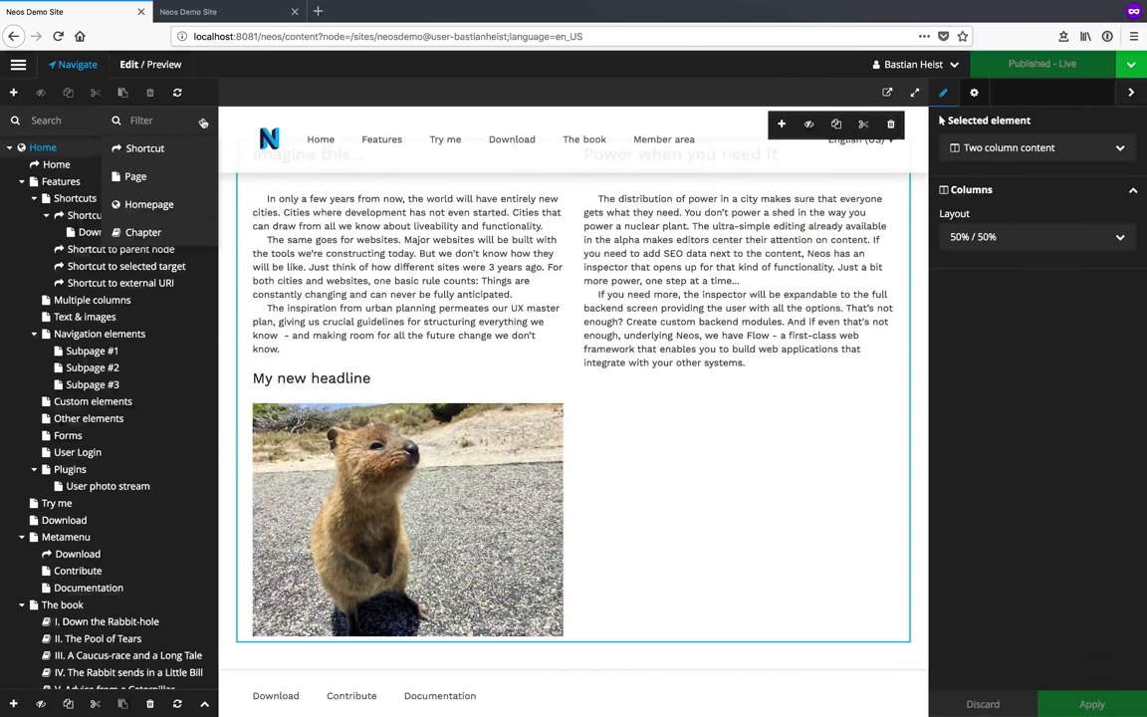
pyautogui.click(157, 243)
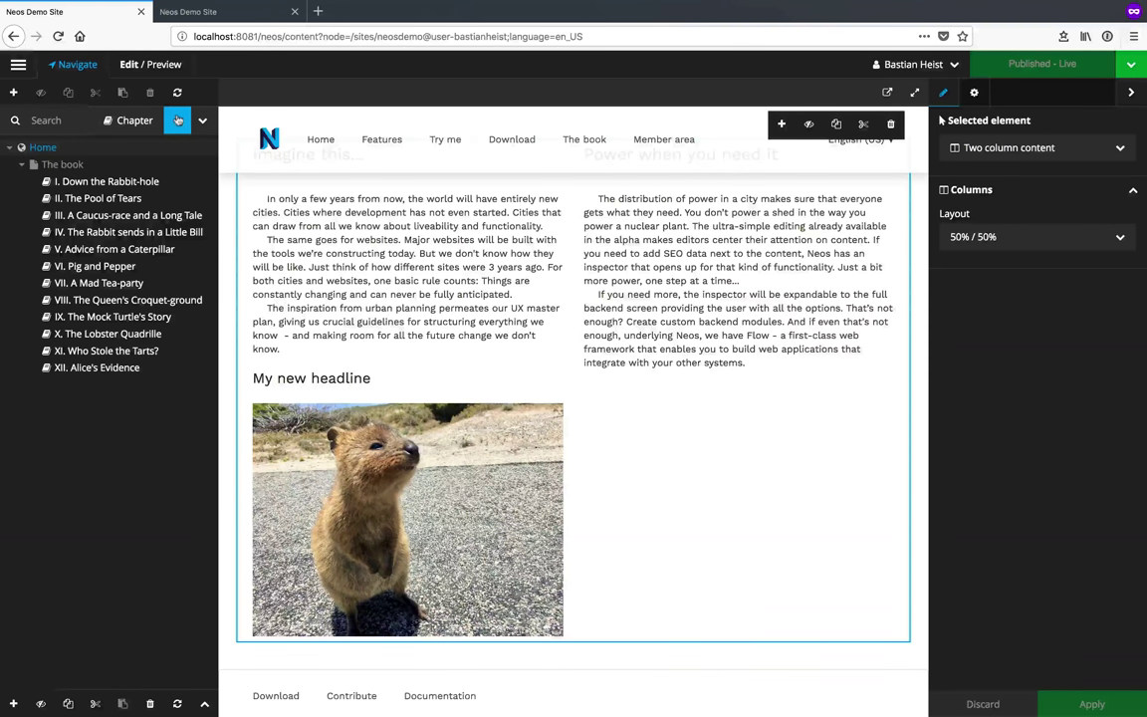
pyautogui.click(177, 120)
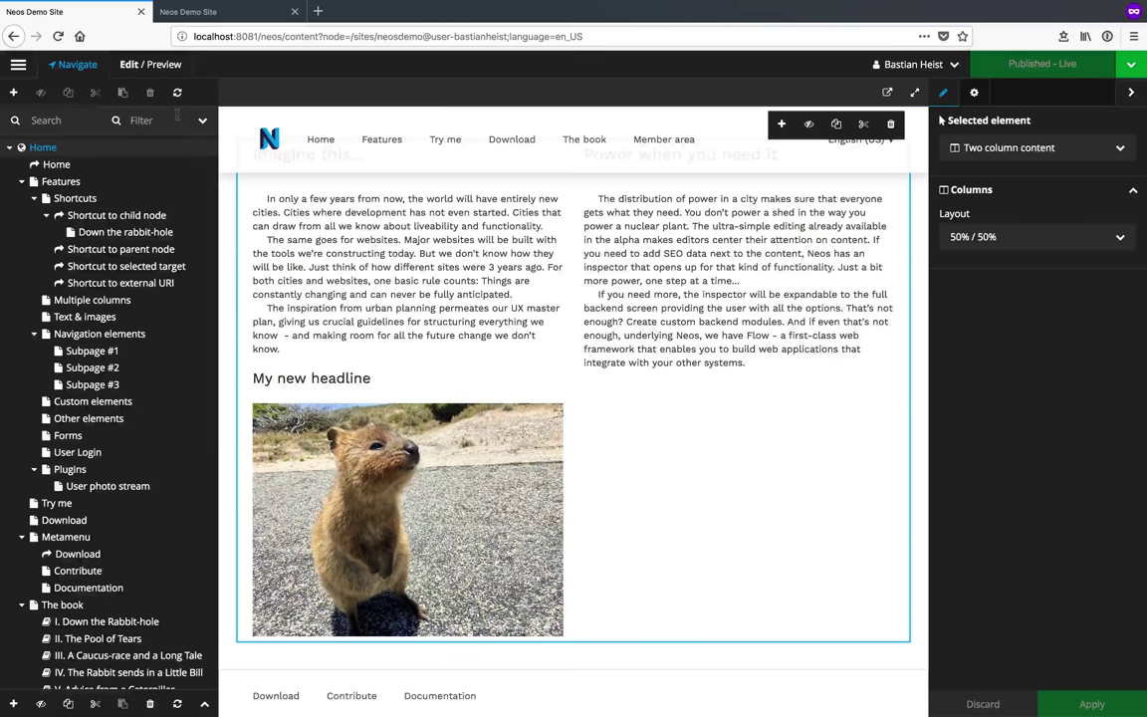
# Open the Features page from the page tree and return to the Home page's two-column content
pyautogui.click(60, 181)
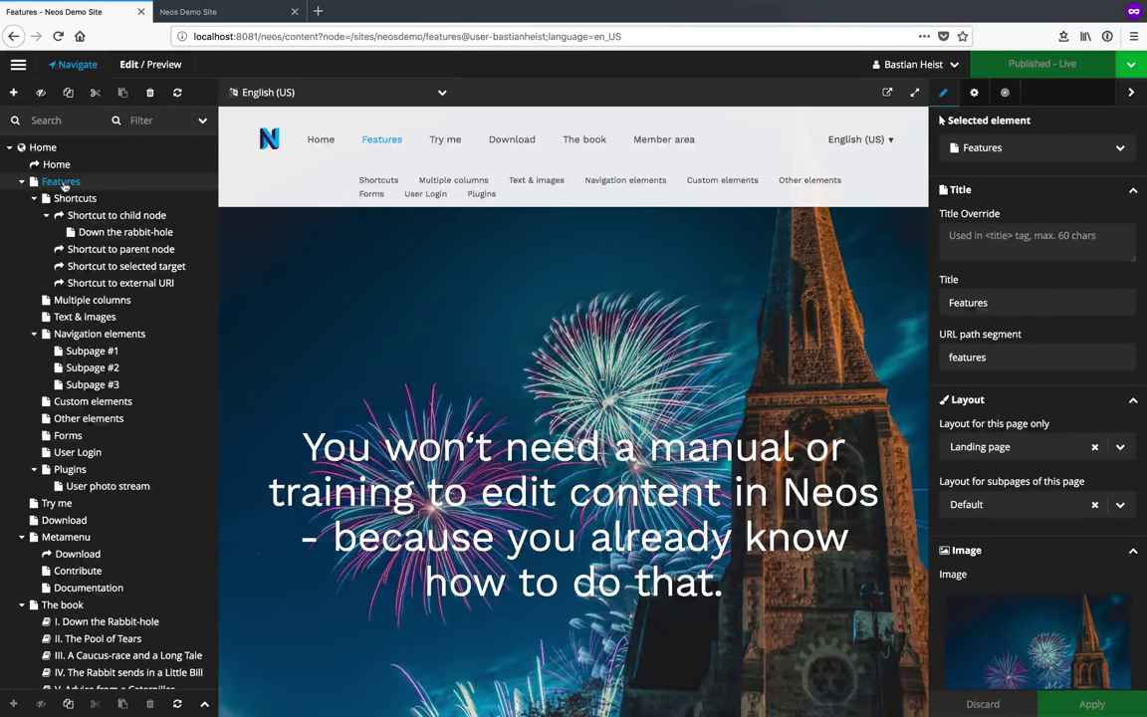
pyautogui.click(44, 149)
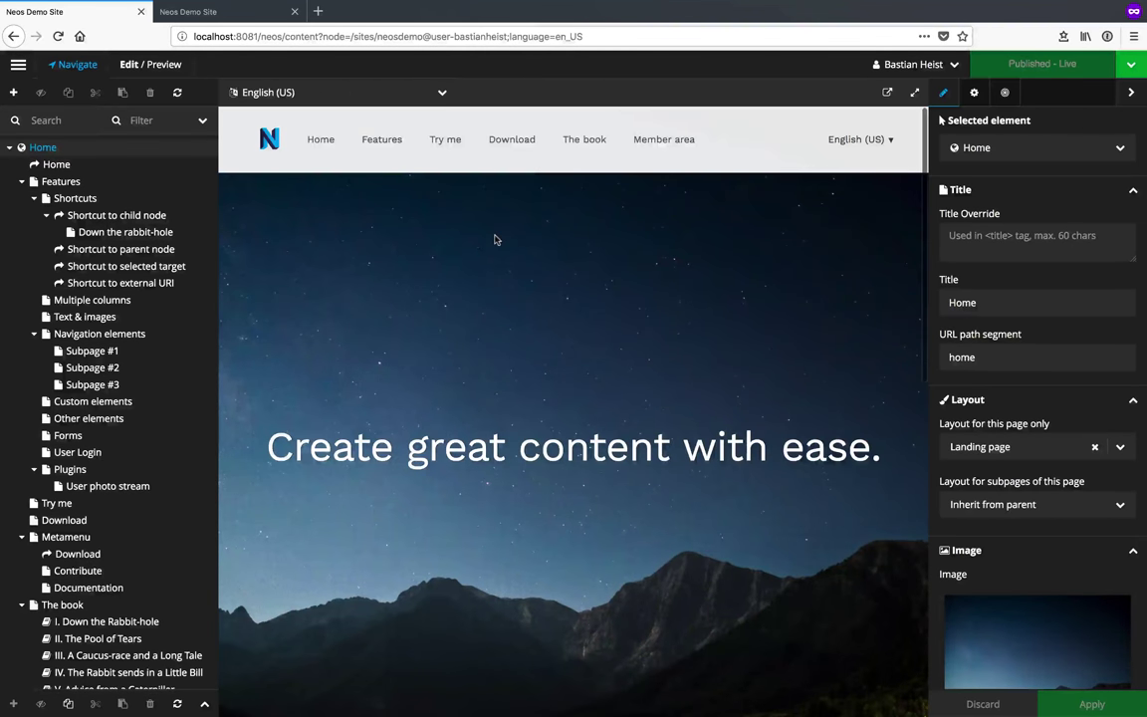
pyautogui.scroll(-10, 495, 239)
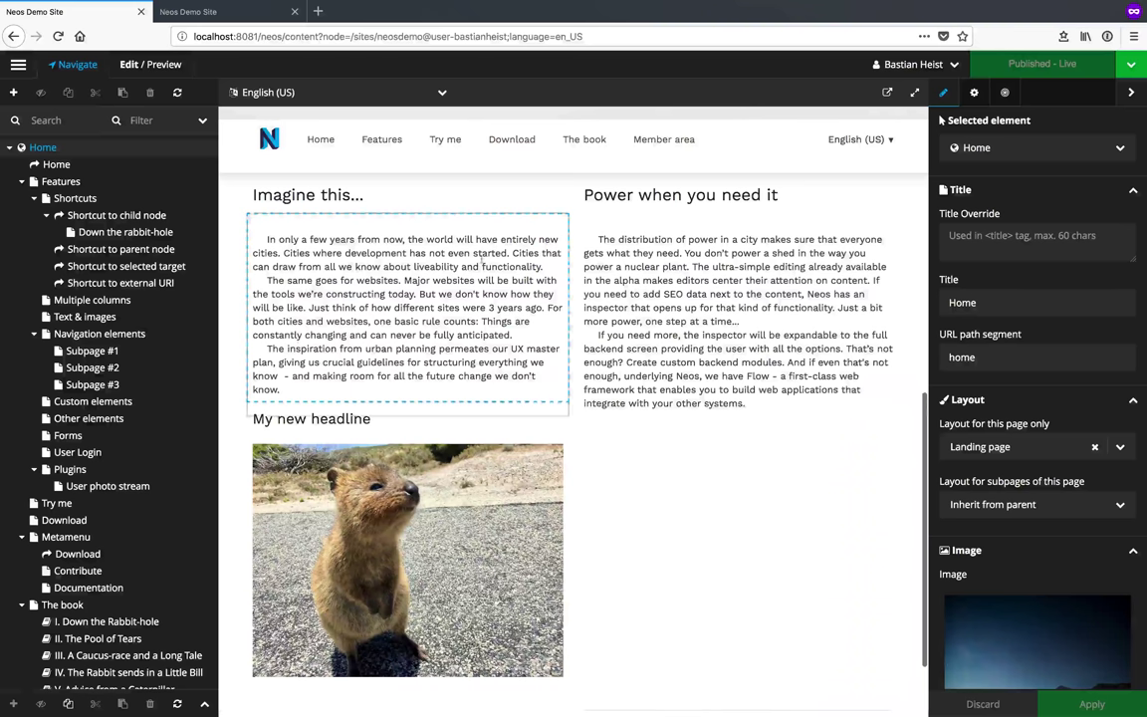
# Expand the content structure tree and move the quokka image above "My new headline" in the first column
pyautogui.click(204, 704)
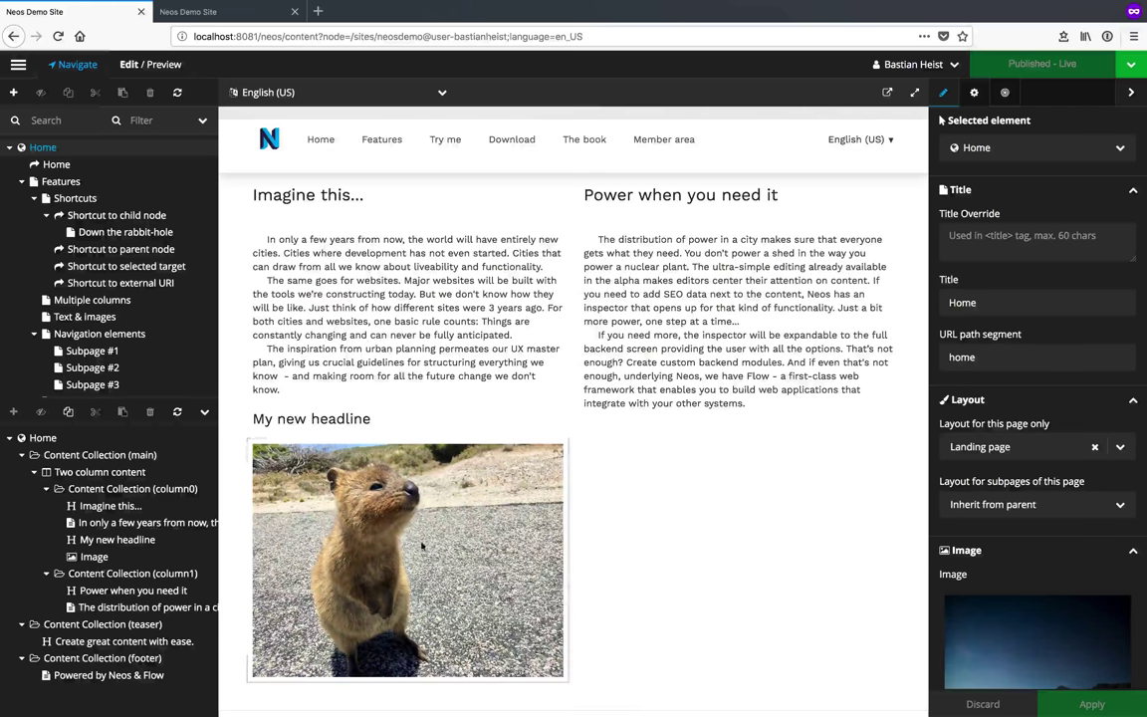
pyautogui.click(94, 558)
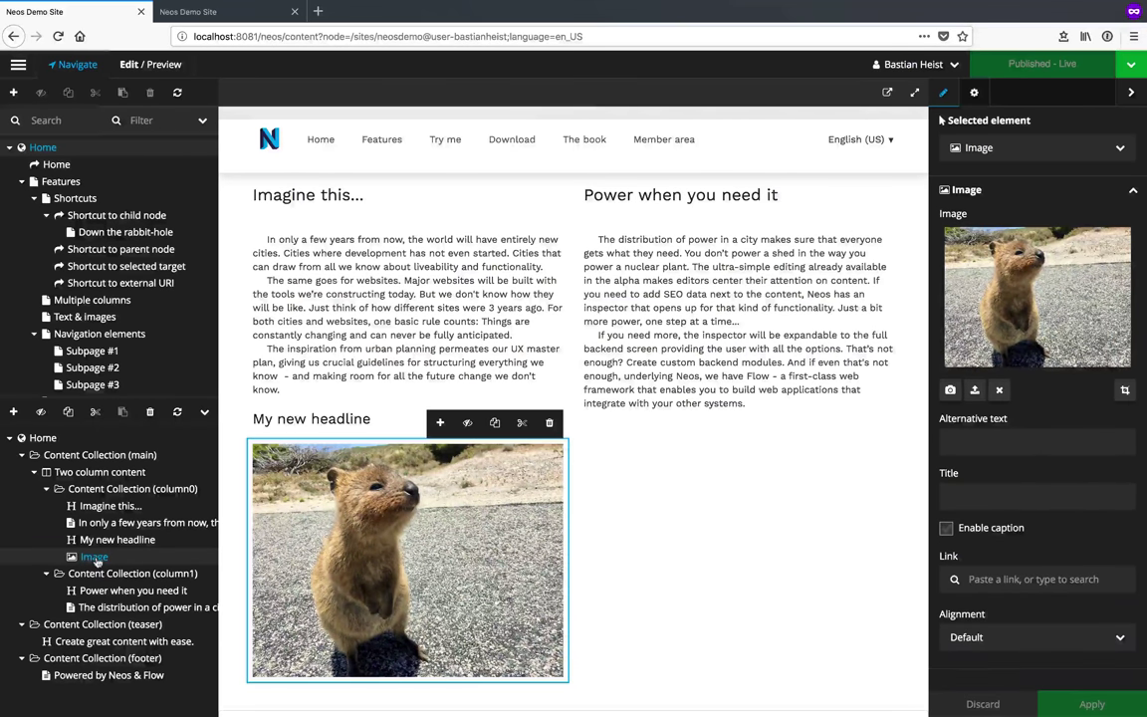
pyautogui.moveTo(94, 559)
pyautogui.mouseDown()
pyautogui.moveTo(80, 483)
pyautogui.moveTo(90, 535)
pyautogui.mouseUp()
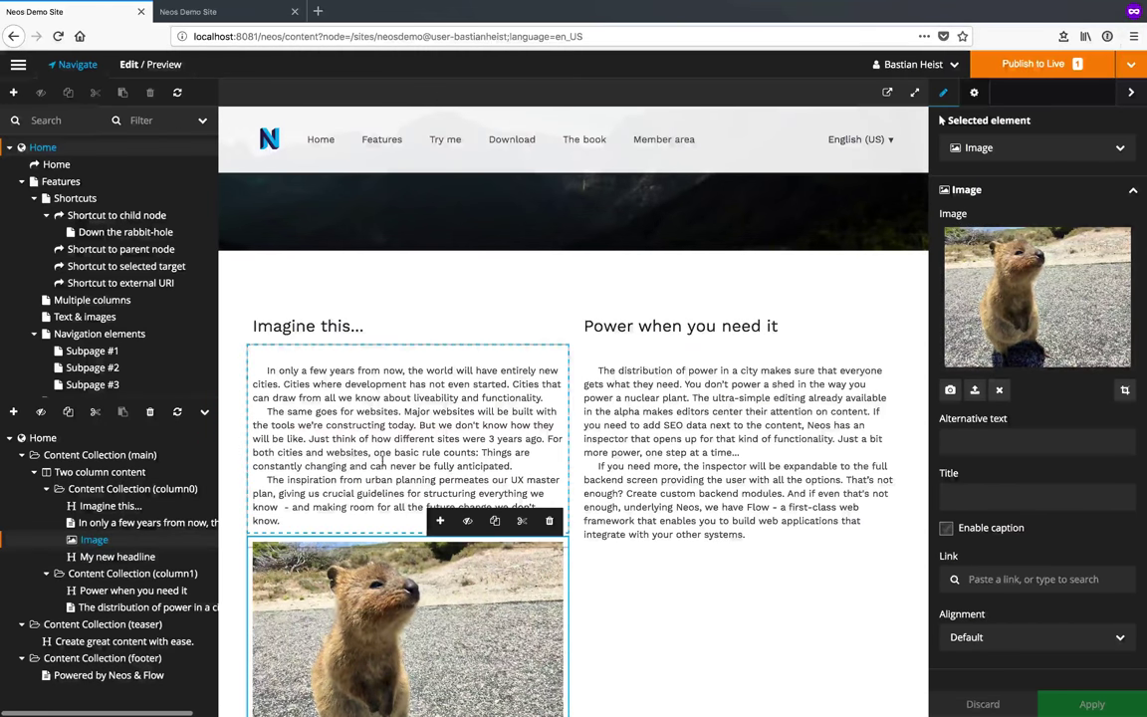
pyautogui.scroll(-3, 383, 464)
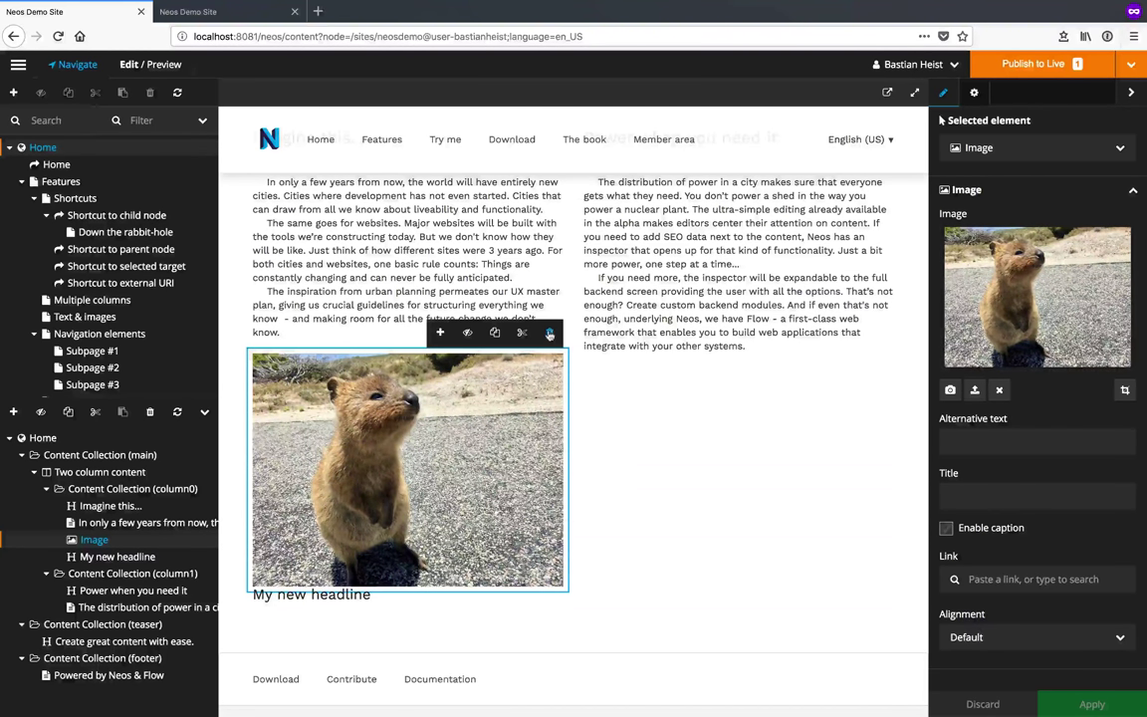
# Delete the quokka image from the first column of the Home page's two-column content
pyautogui.click(549, 331)
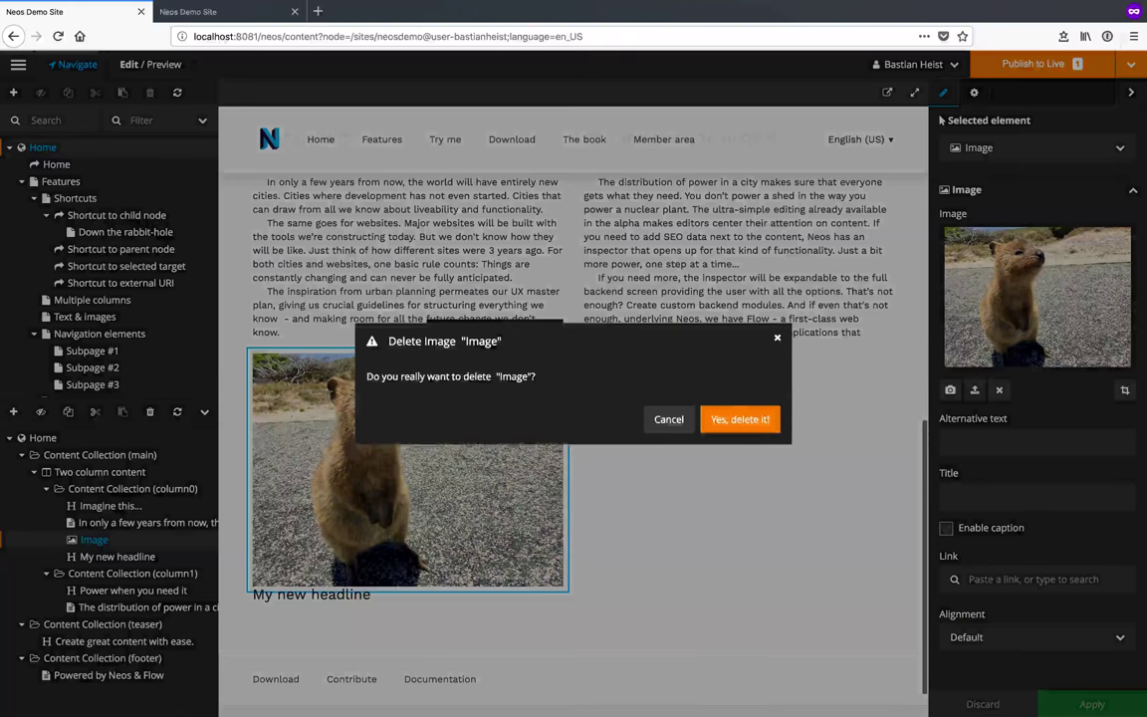
pyautogui.click(733, 422)
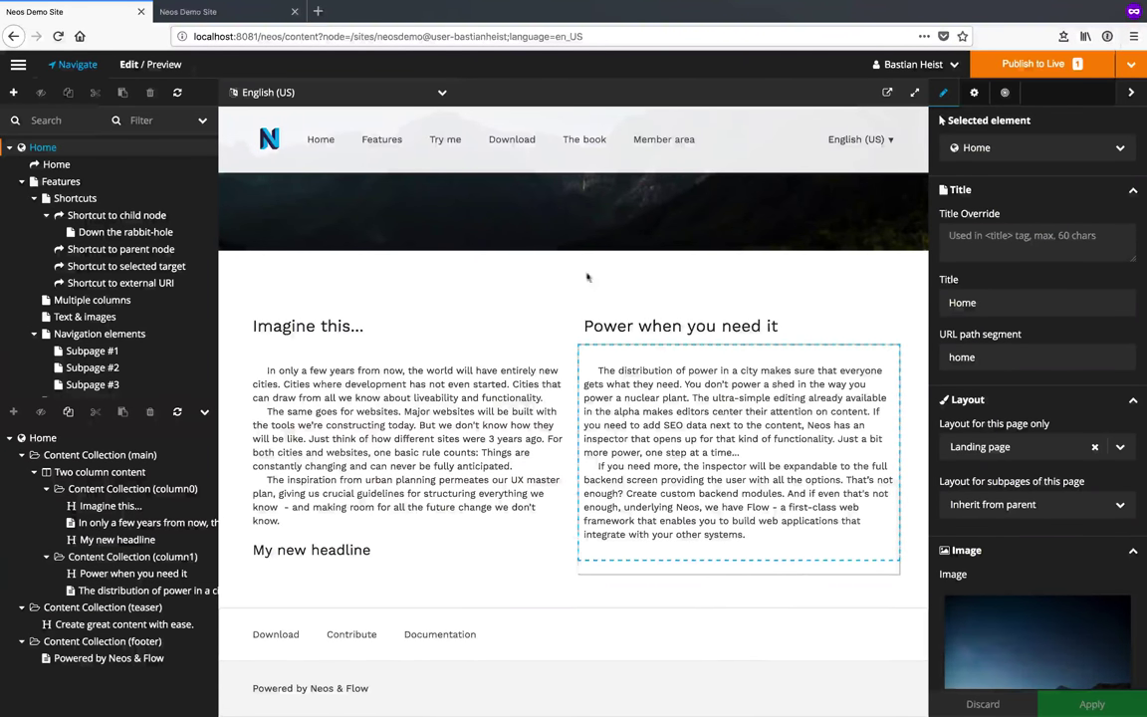
# View the German version of the Home page and return to its English (US) version
pyautogui.click(443, 94)
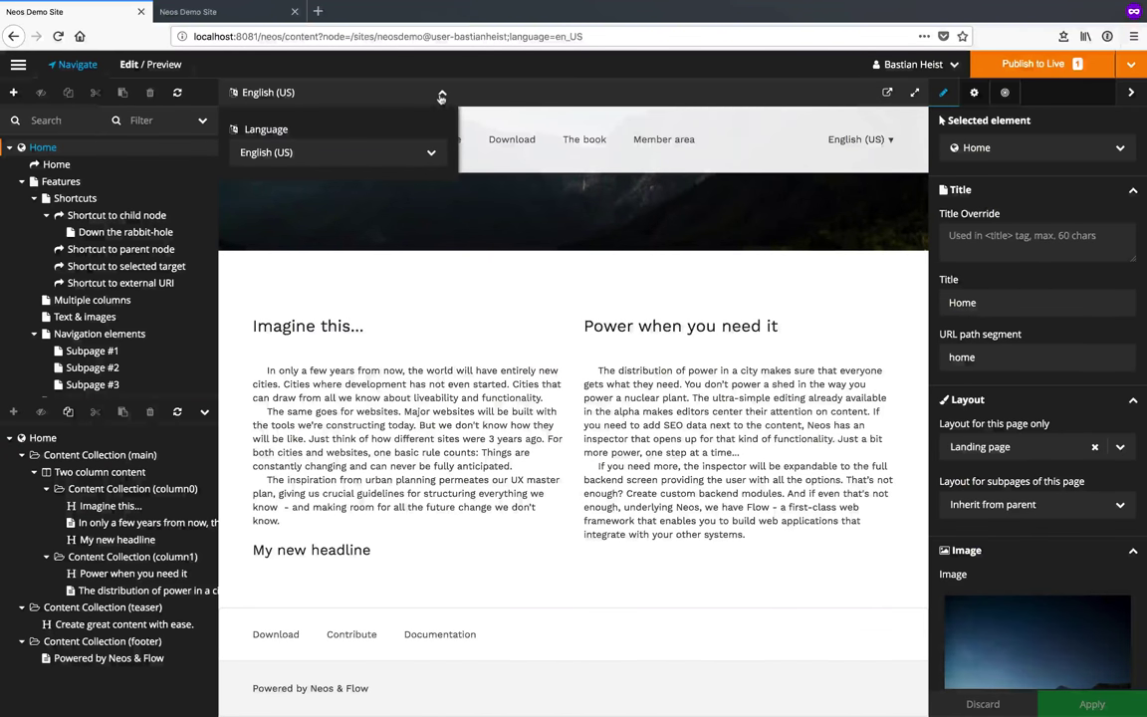
pyautogui.click(329, 152)
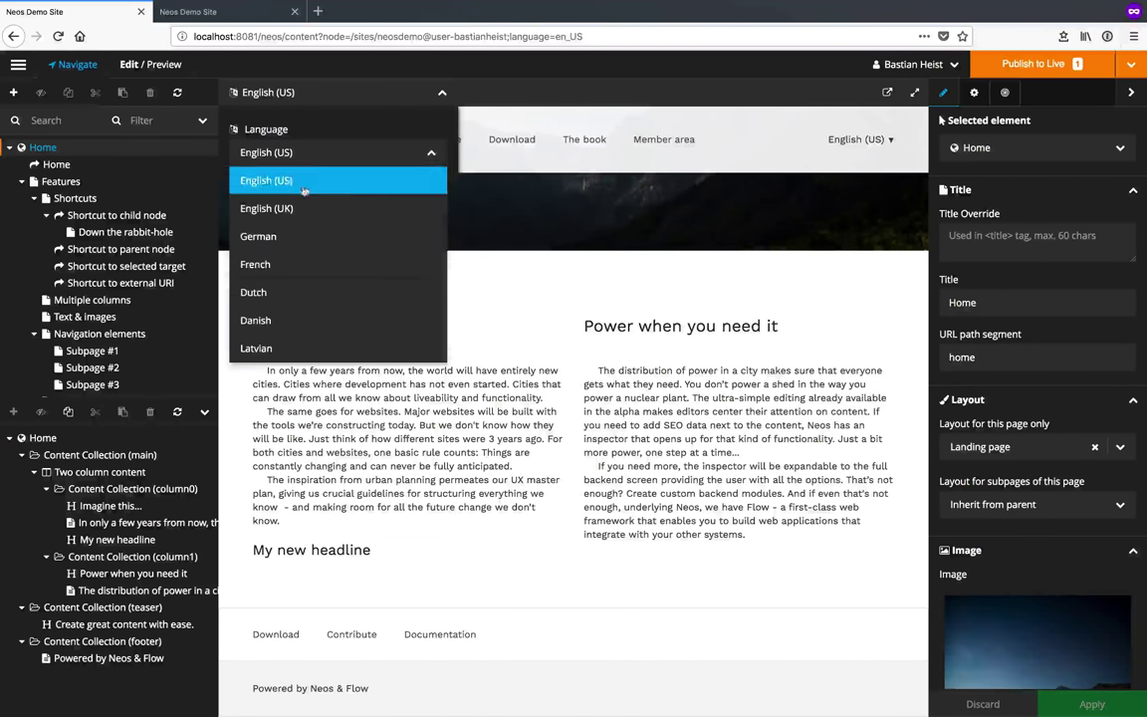
pyautogui.click(274, 237)
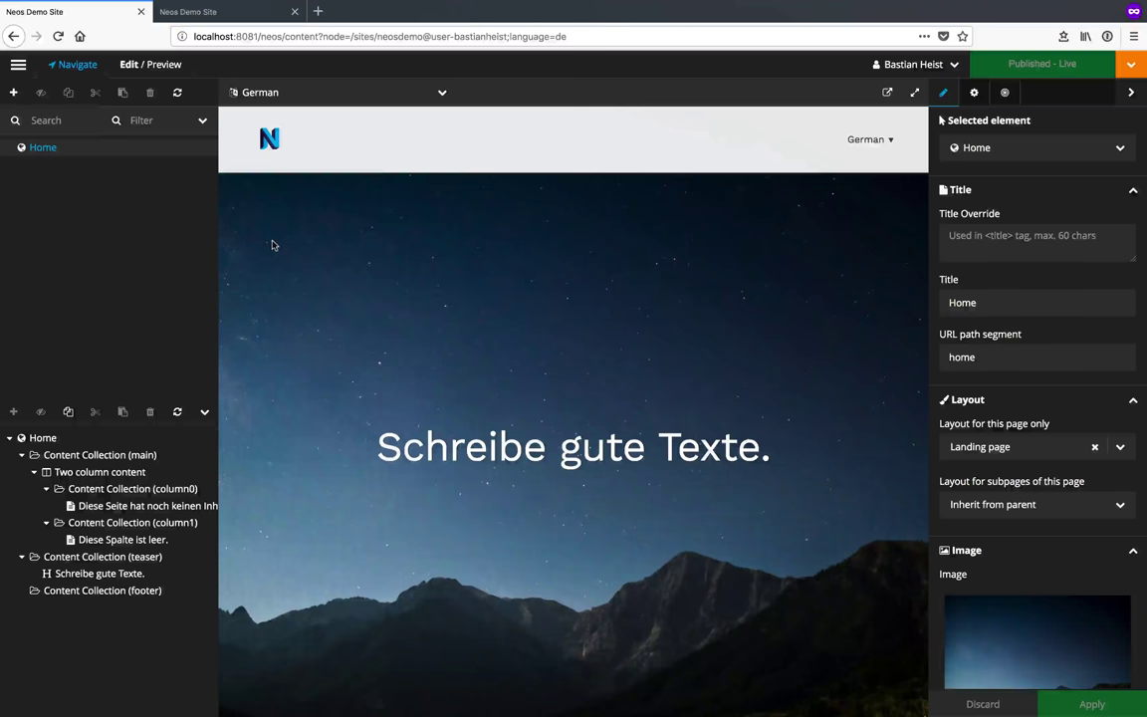
pyautogui.click(340, 92)
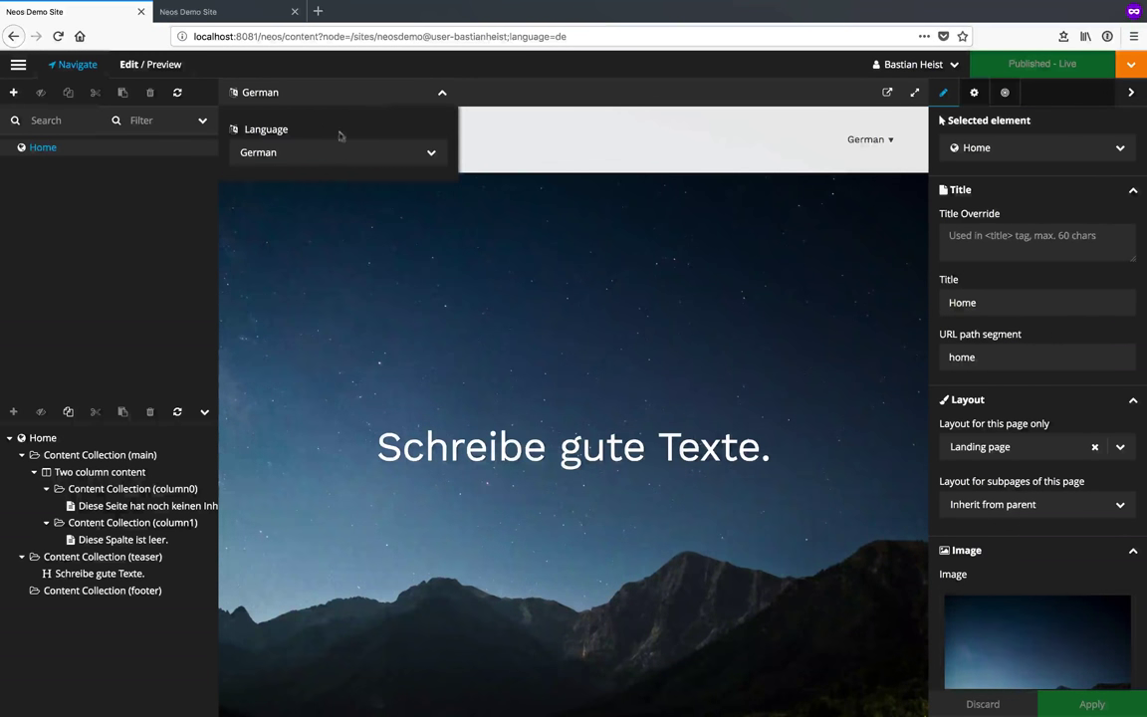
pyautogui.click(343, 152)
pyautogui.click(303, 177)
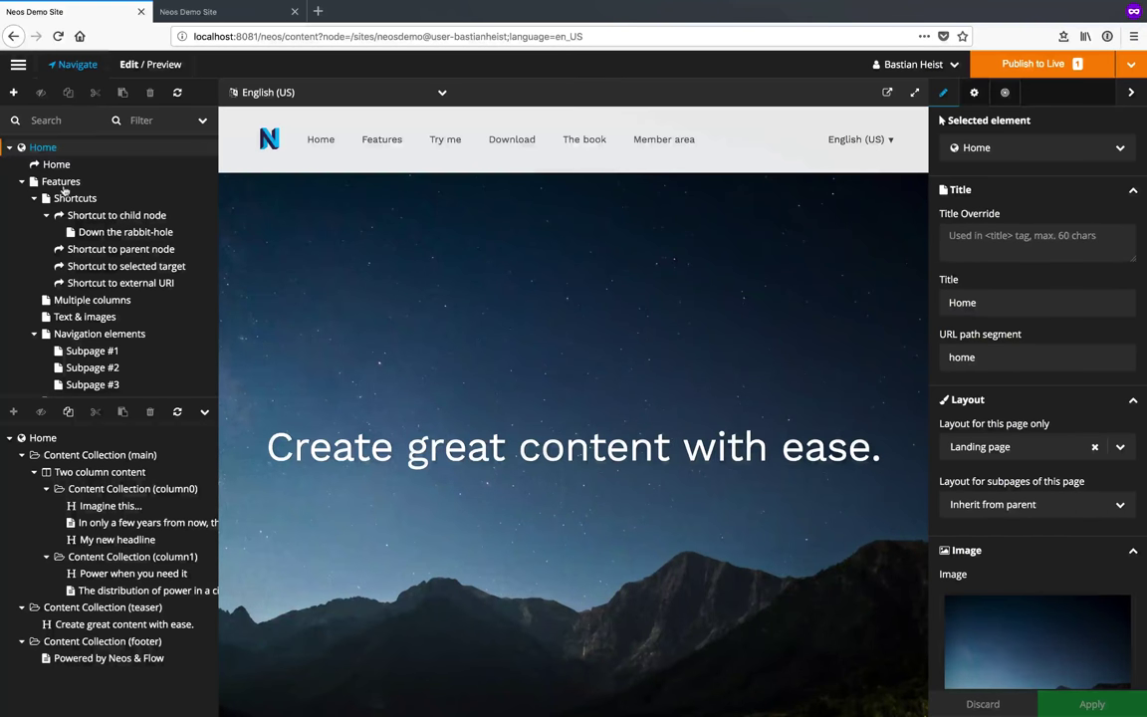
# Create a German version of the Features page by copying all content from the English (US) page
pyautogui.click(61, 182)
pyautogui.click(438, 92)
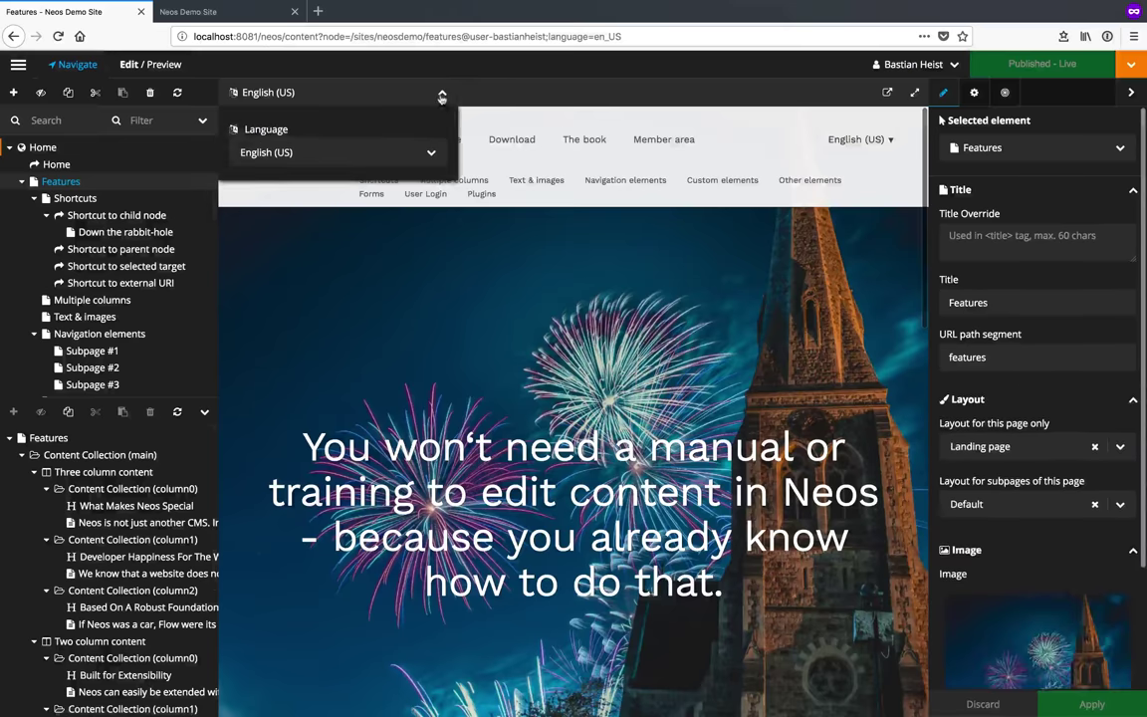
pyautogui.click(433, 154)
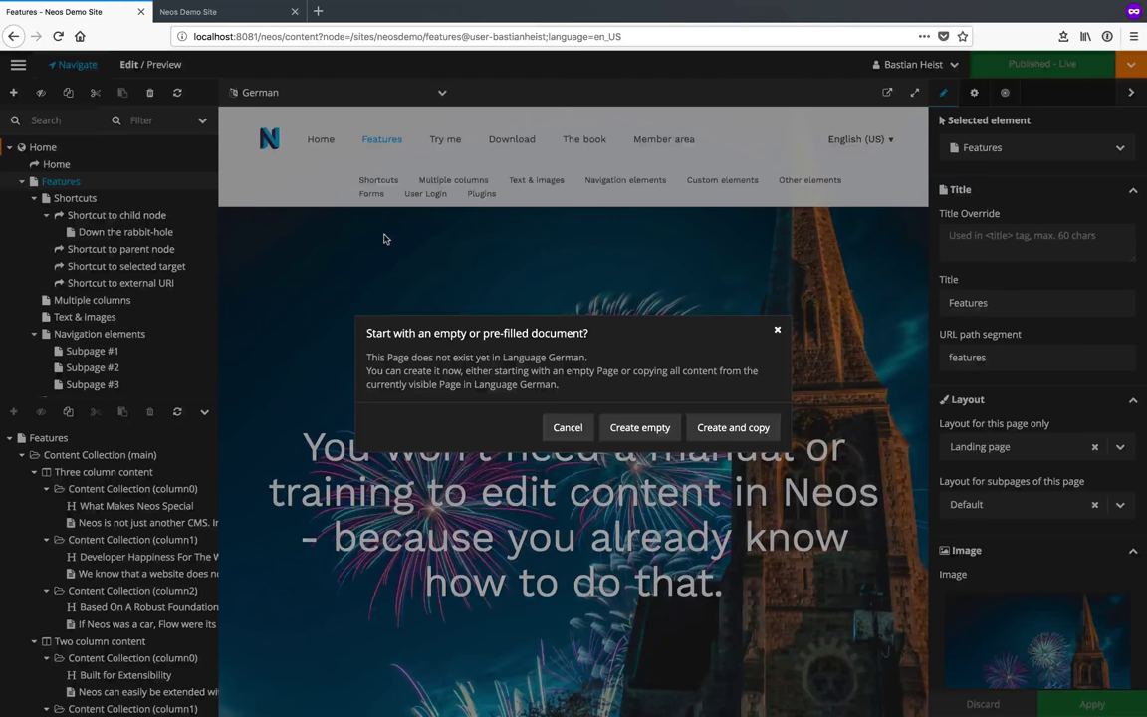
pyautogui.click(726, 429)
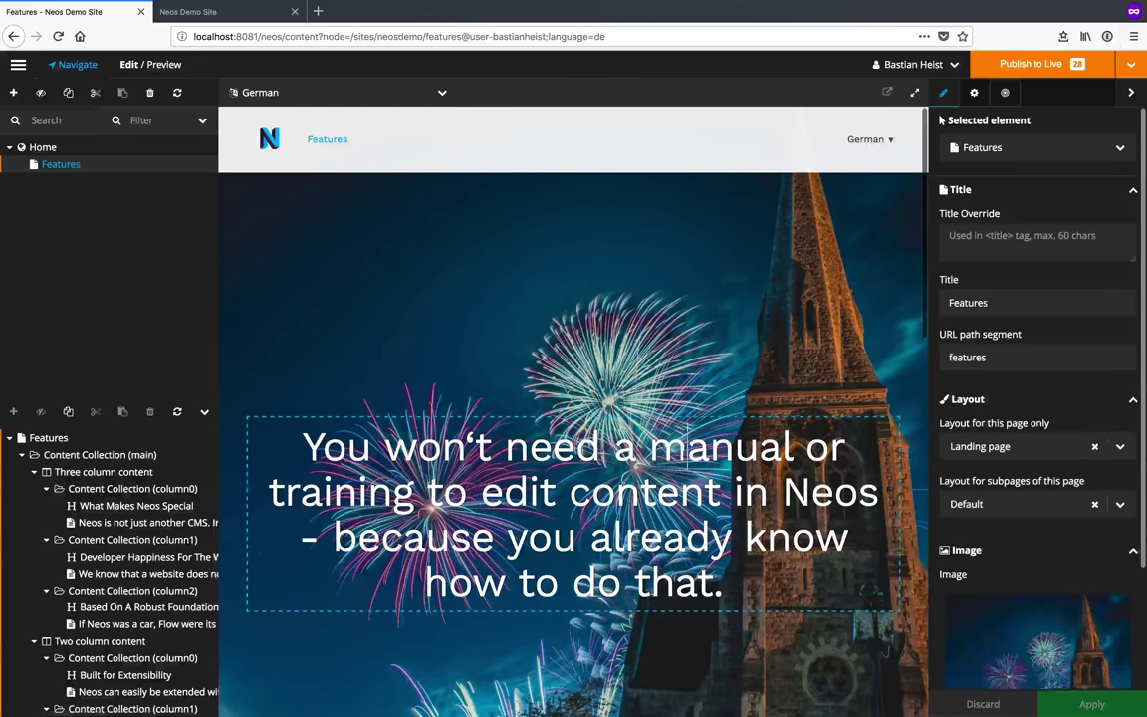
# Replace the German Features page's teaser headline with "Anleitung nicht nötig." and publish the page to Live
pyautogui.tripleClick(405, 481)
pyautogui.write('A')
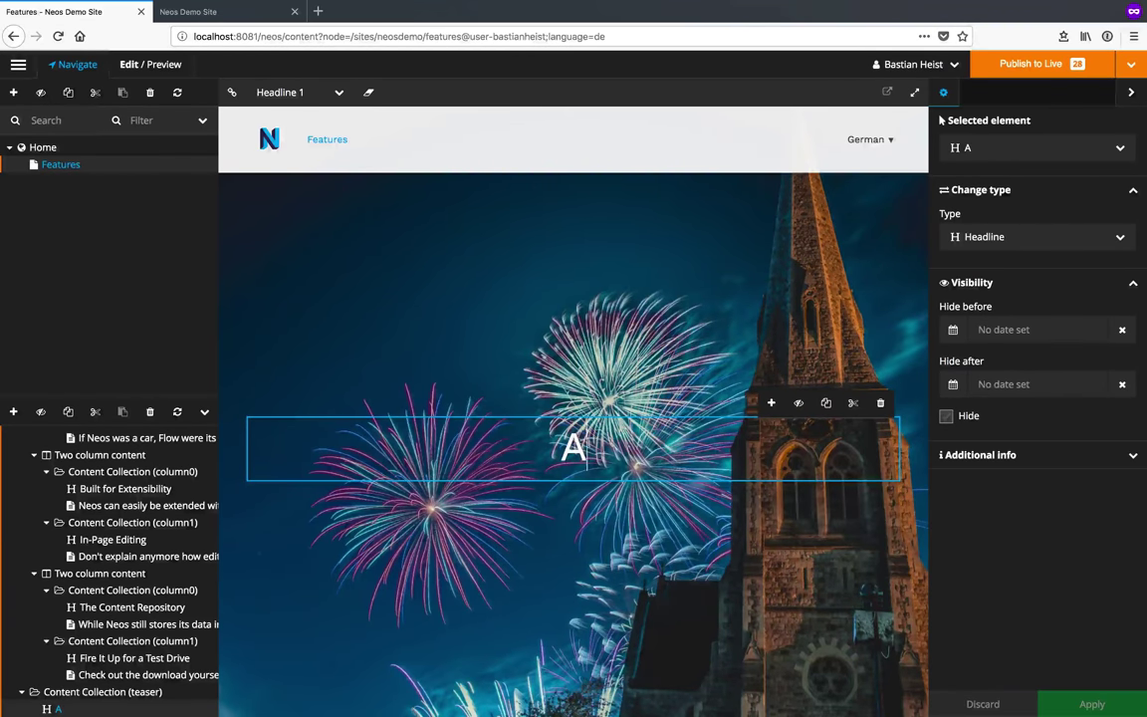
pyautogui.write('nleitung nicht')
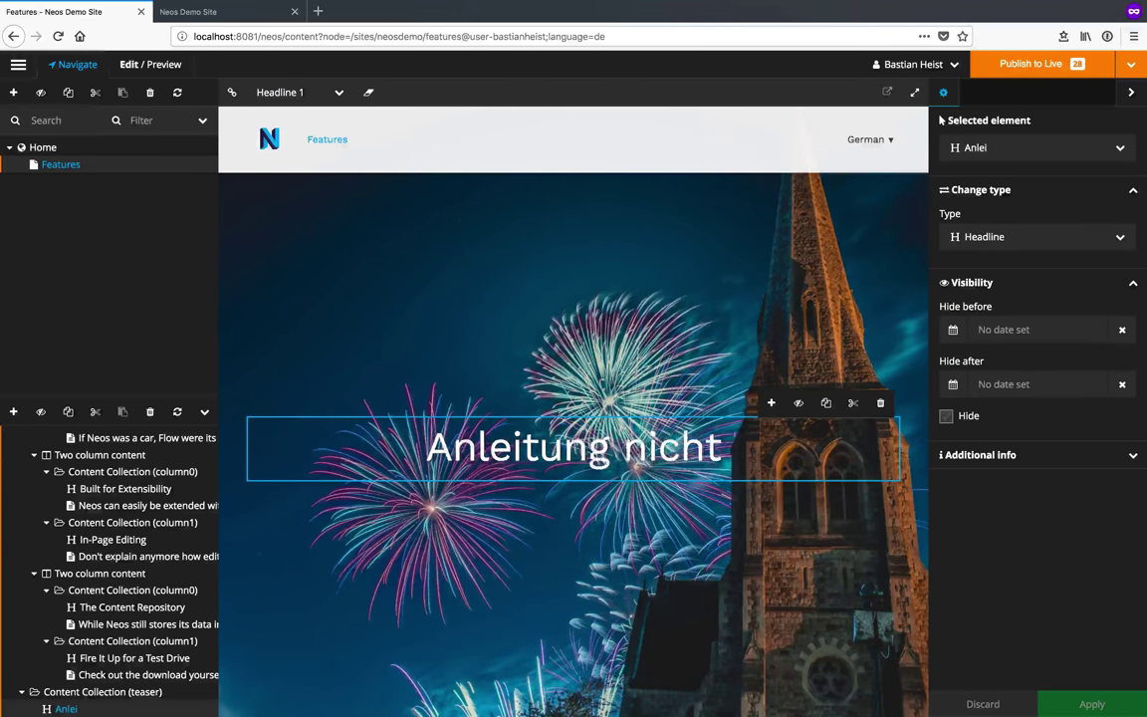
pyautogui.write(' nötig.')
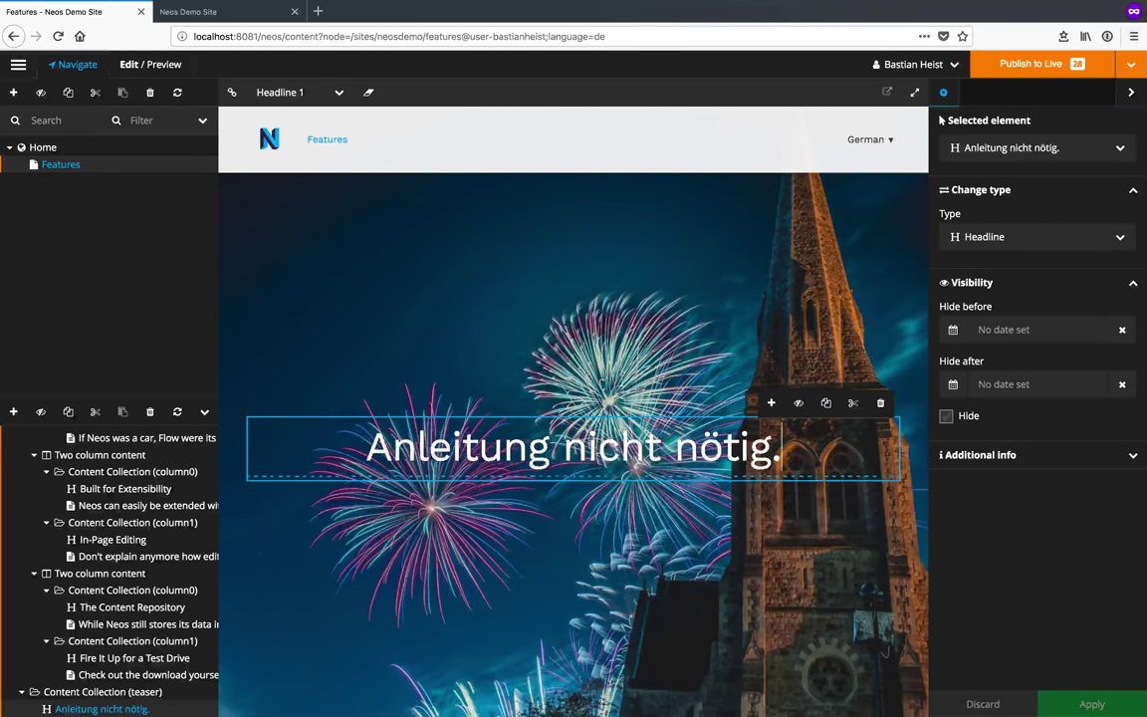
pyautogui.click(1072, 66)
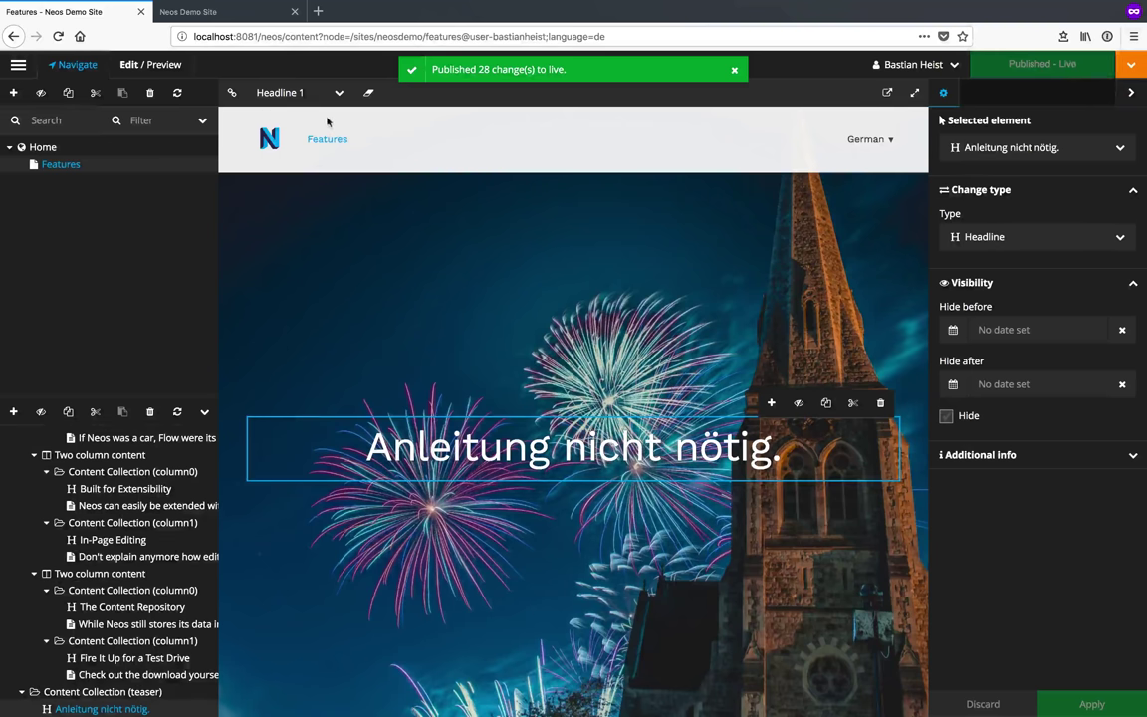
# Return to the Home page and switch its language to English (US)
pyautogui.click(43, 146)
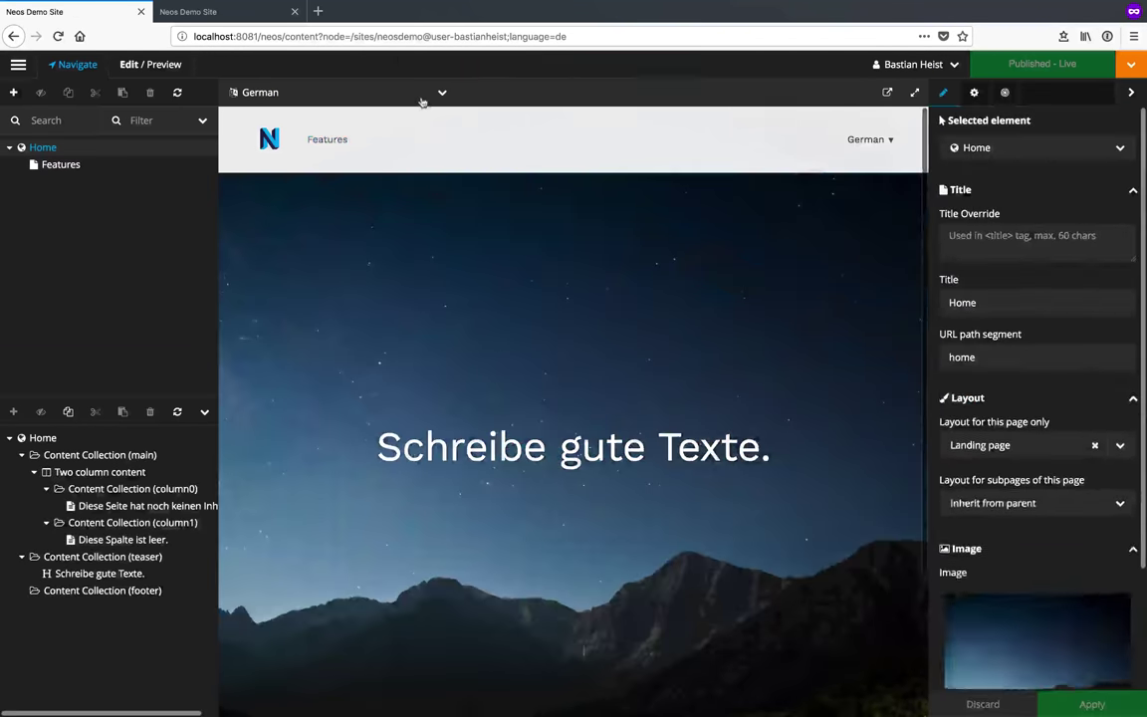
pyautogui.click(422, 101)
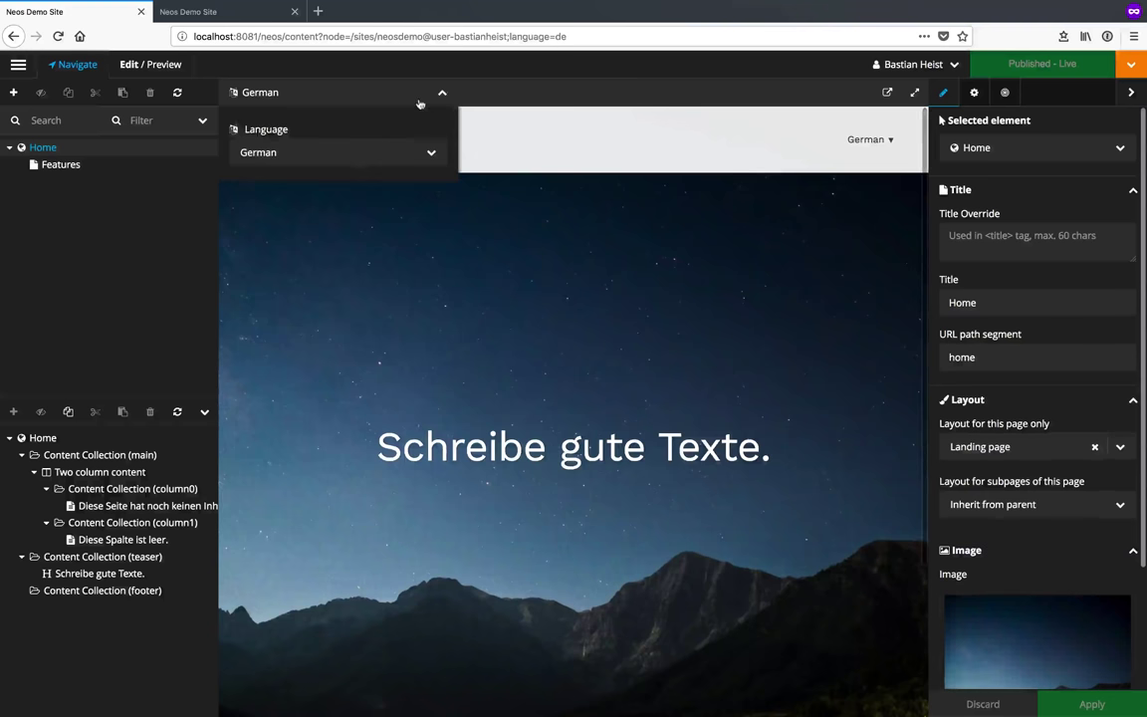
pyautogui.click(356, 153)
pyautogui.click(307, 189)
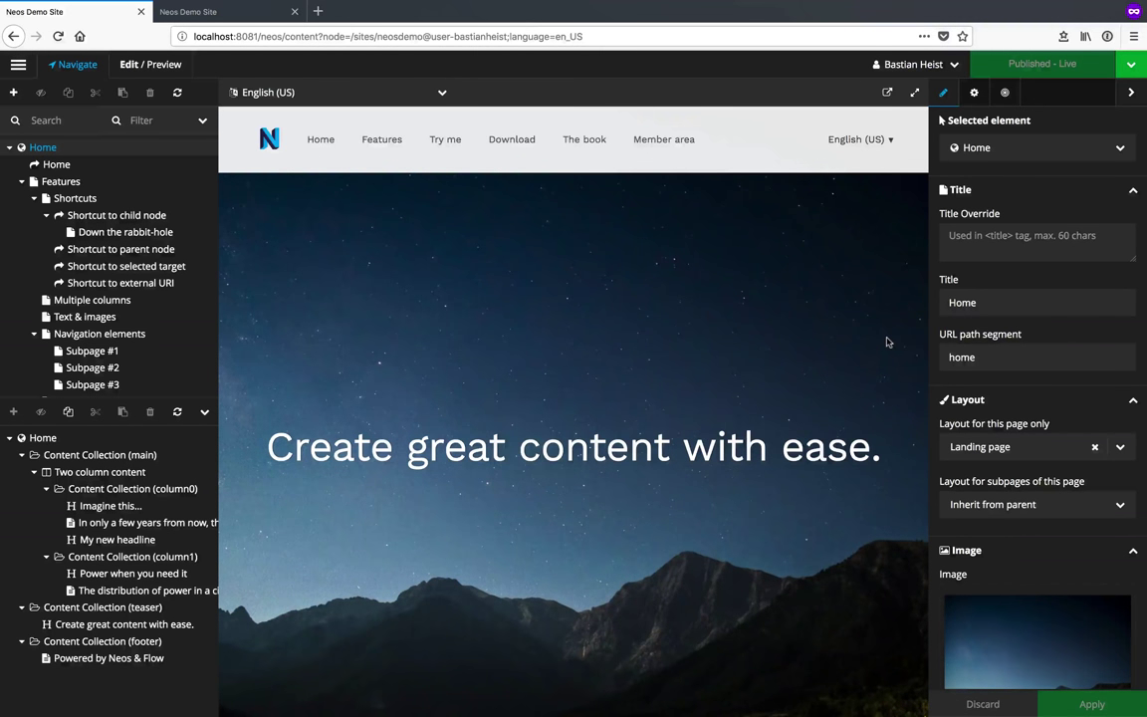
# Switch the base workspace from Live to Relaunch
pyautogui.click(1132, 66)
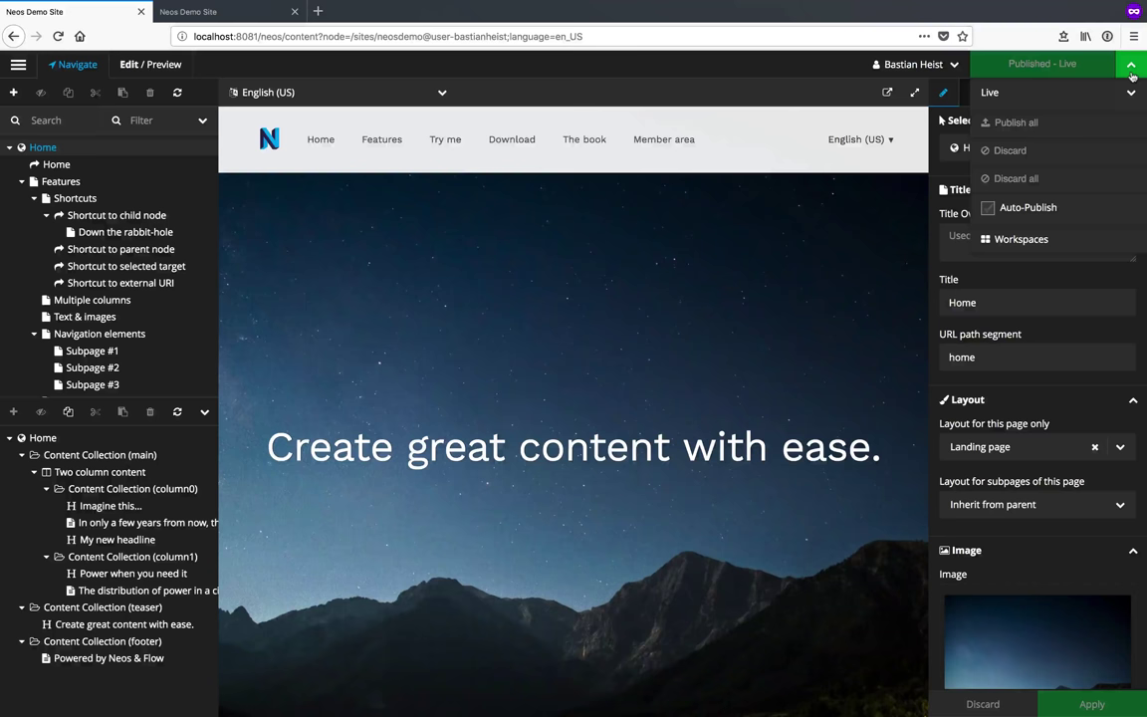
pyautogui.click(1134, 93)
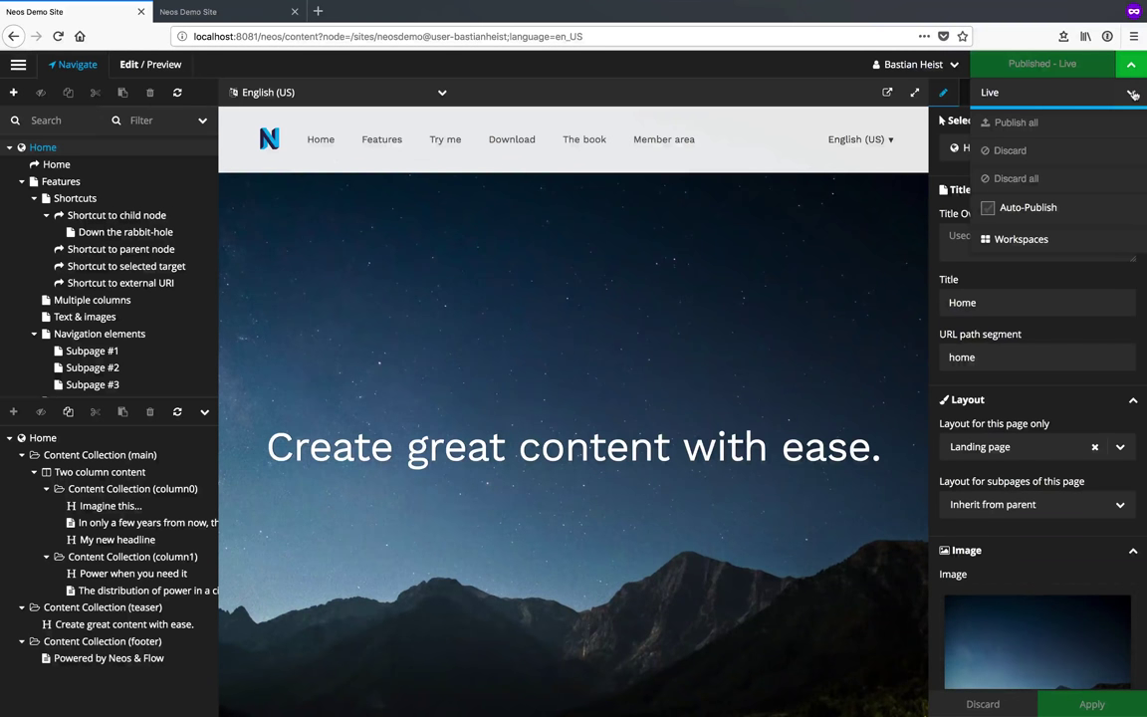
pyautogui.click(995, 146)
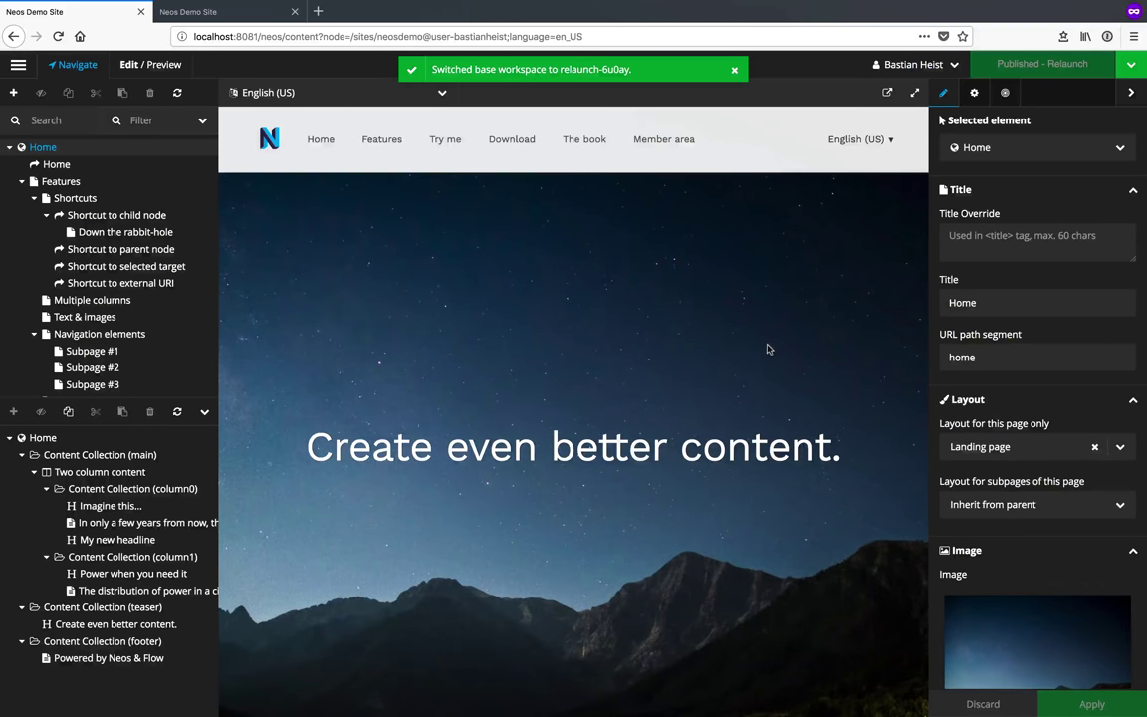
# Extend the Home page's teaser headline to "Create even better content with even more ease." and publish it to Relaunch
pyautogui.click(698, 448)
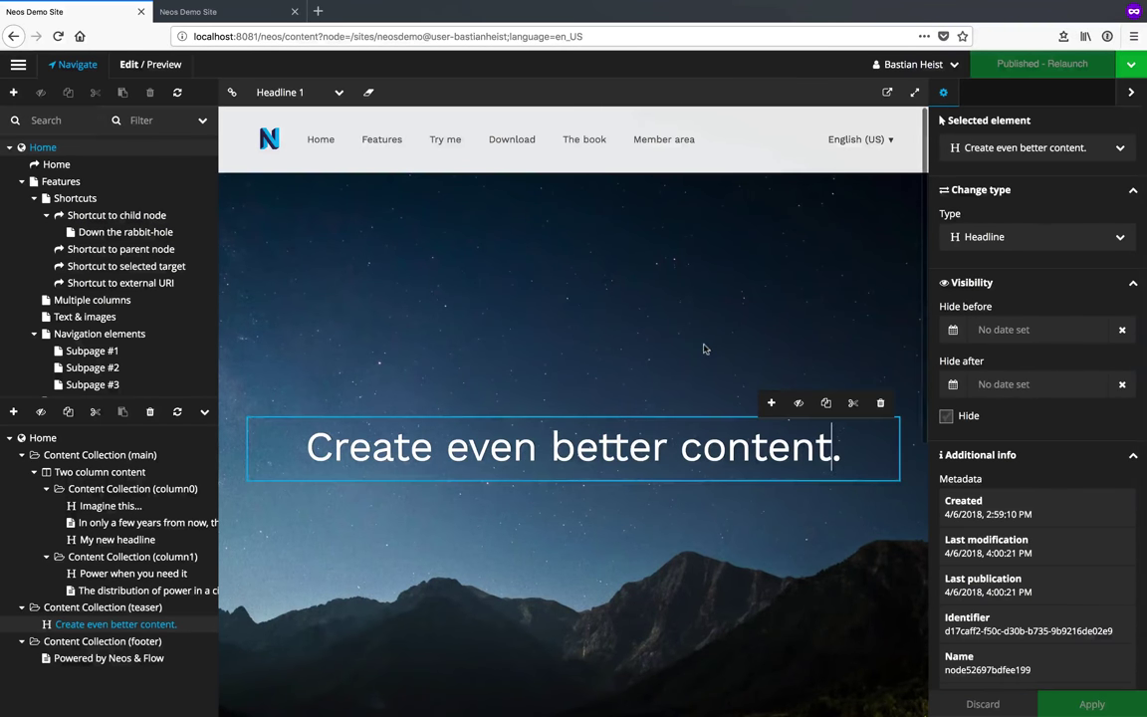
pyautogui.press('End')
pyautogui.press('Left')
pyautogui.write('wit')
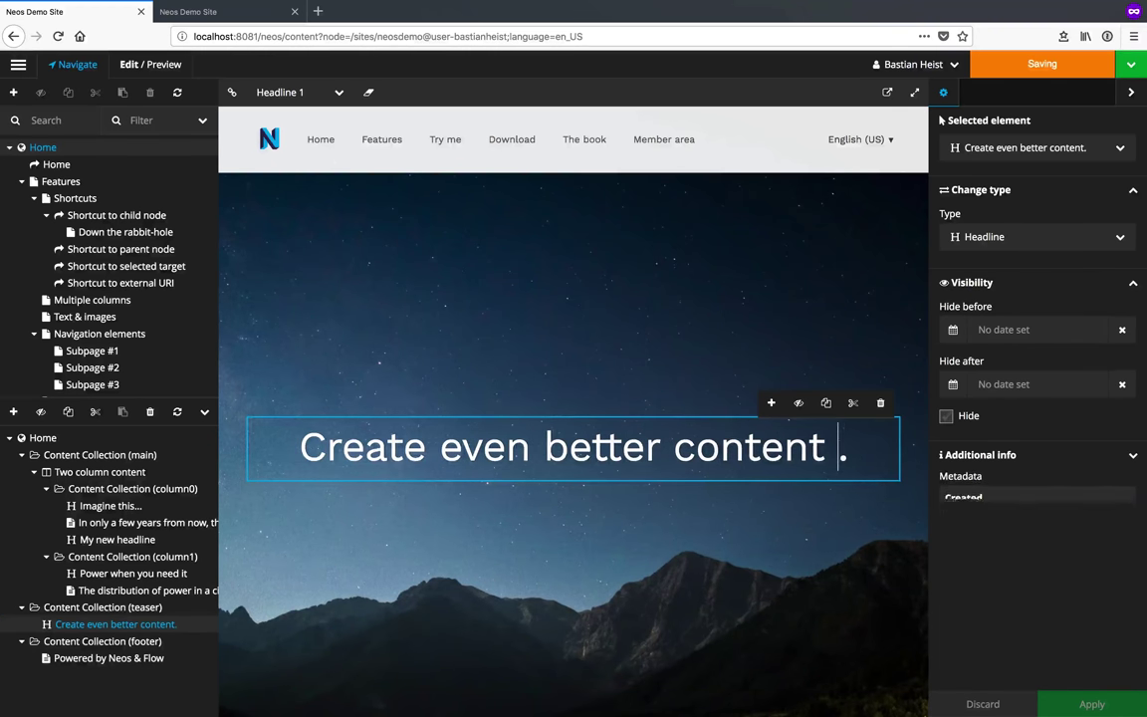
pyautogui.write('h even ')
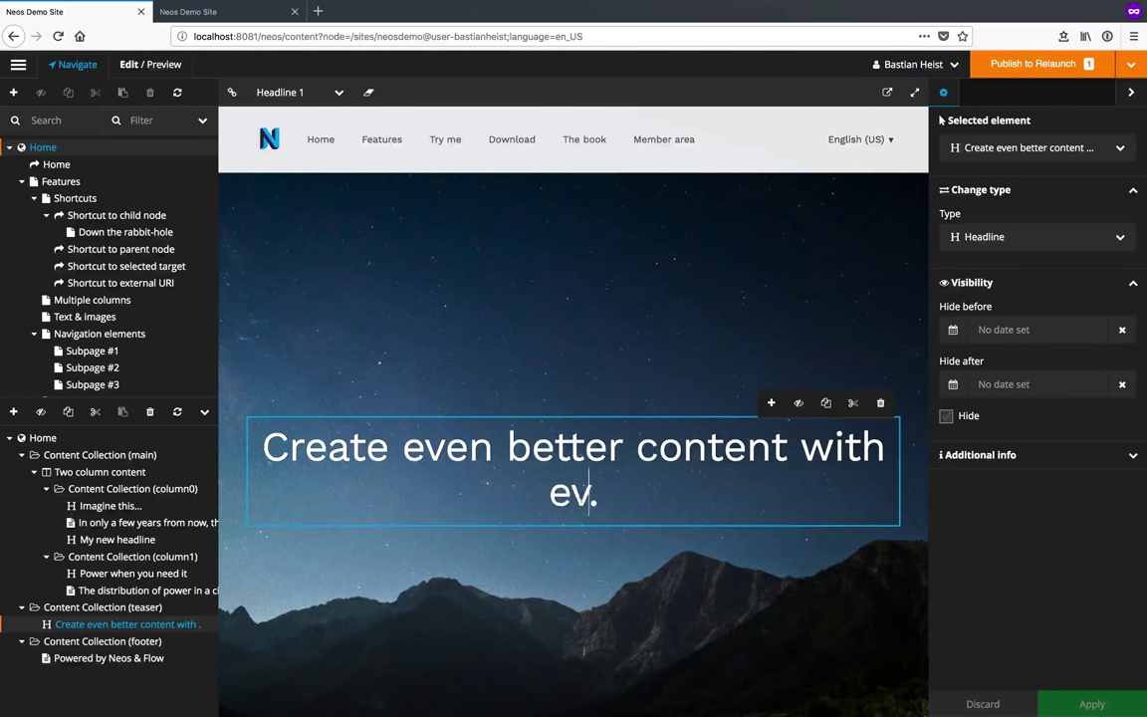
pyautogui.write('more ')
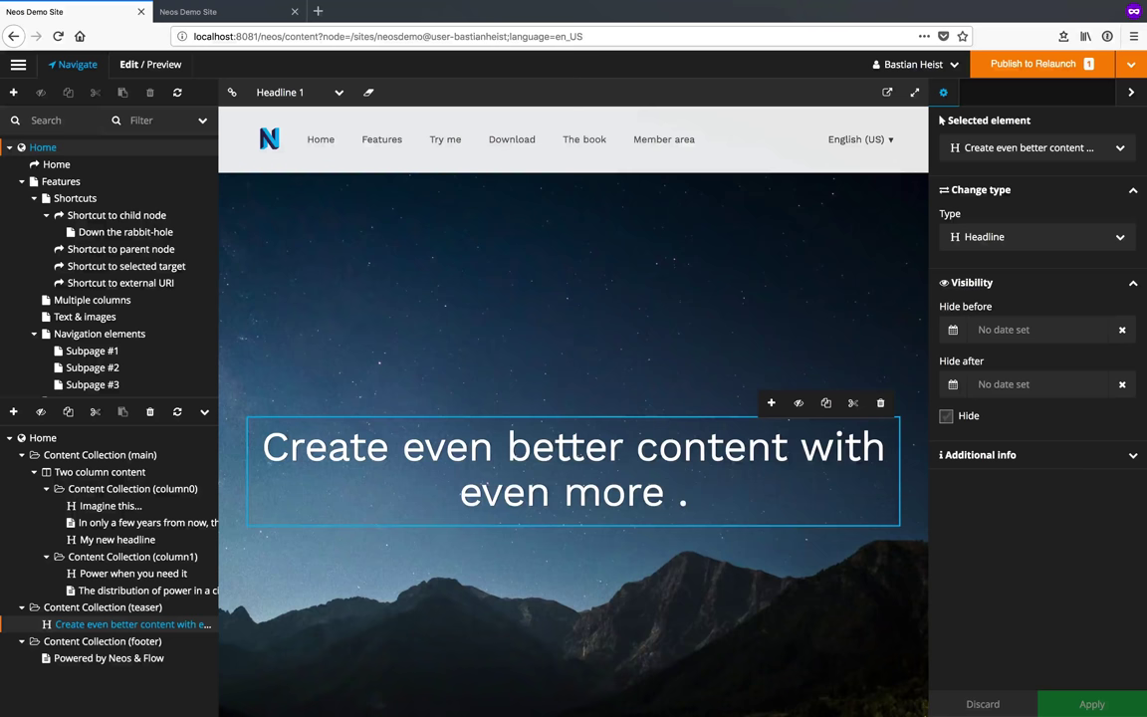
pyautogui.write('ease')
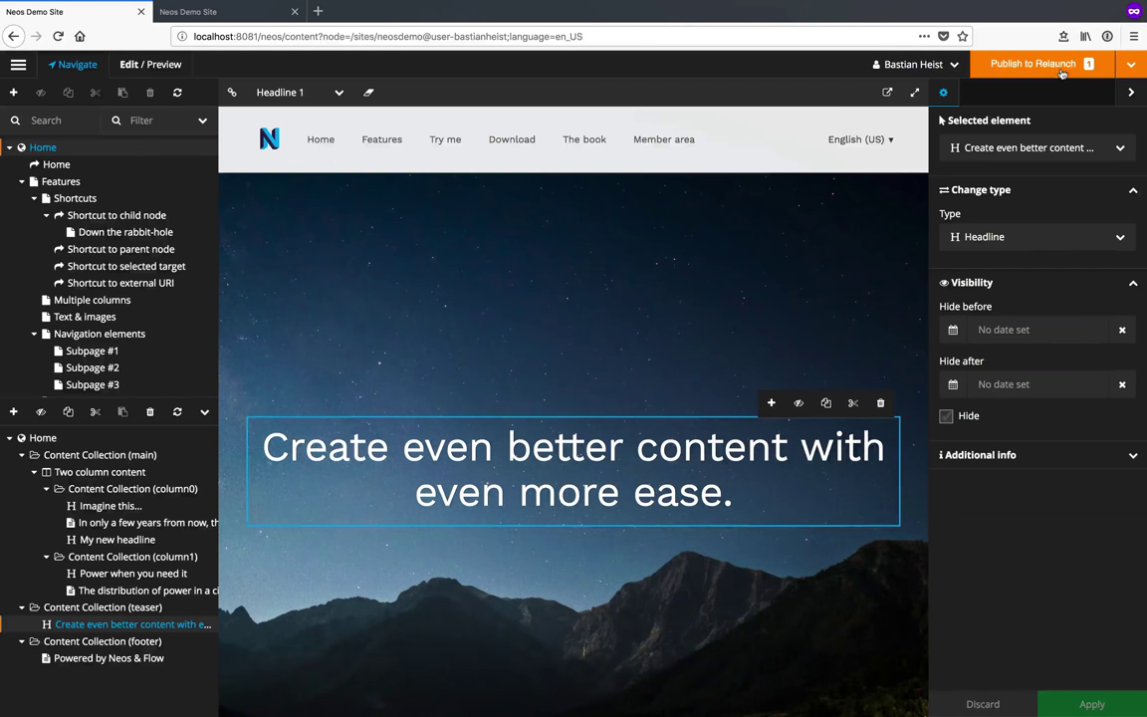
pyautogui.click(996, 68)
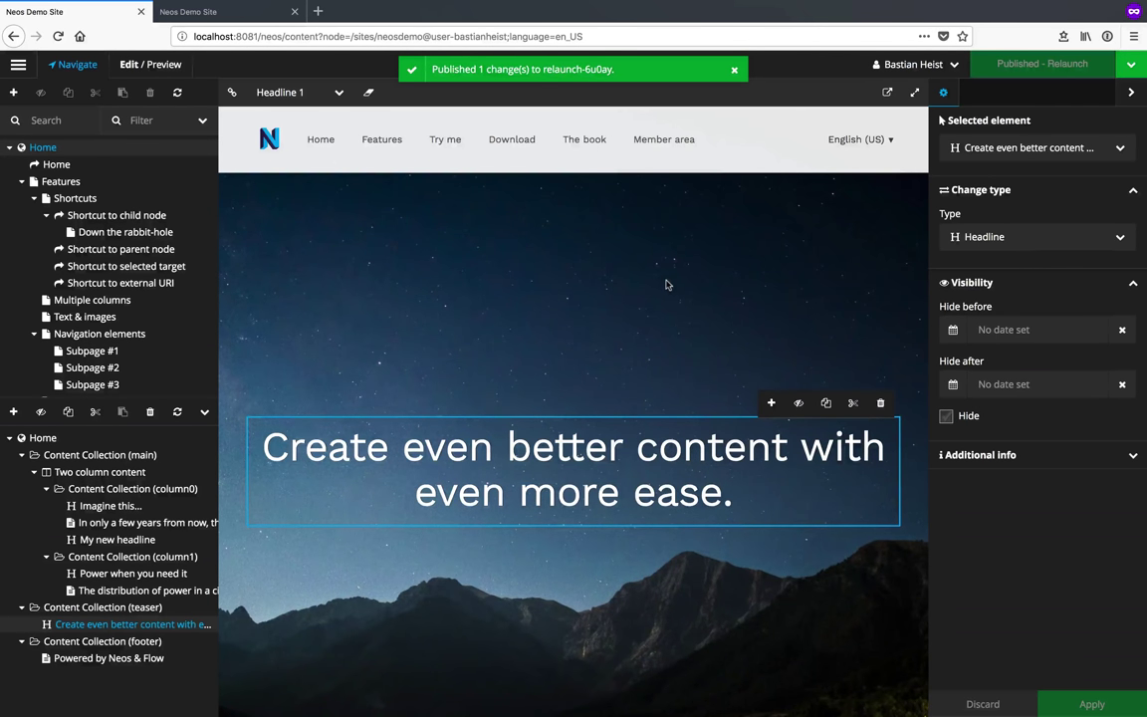
# Review the old and new headline in the Relaunch workspace's unpublished changes, and publish all its changes to Live
pyautogui.click(17, 66)
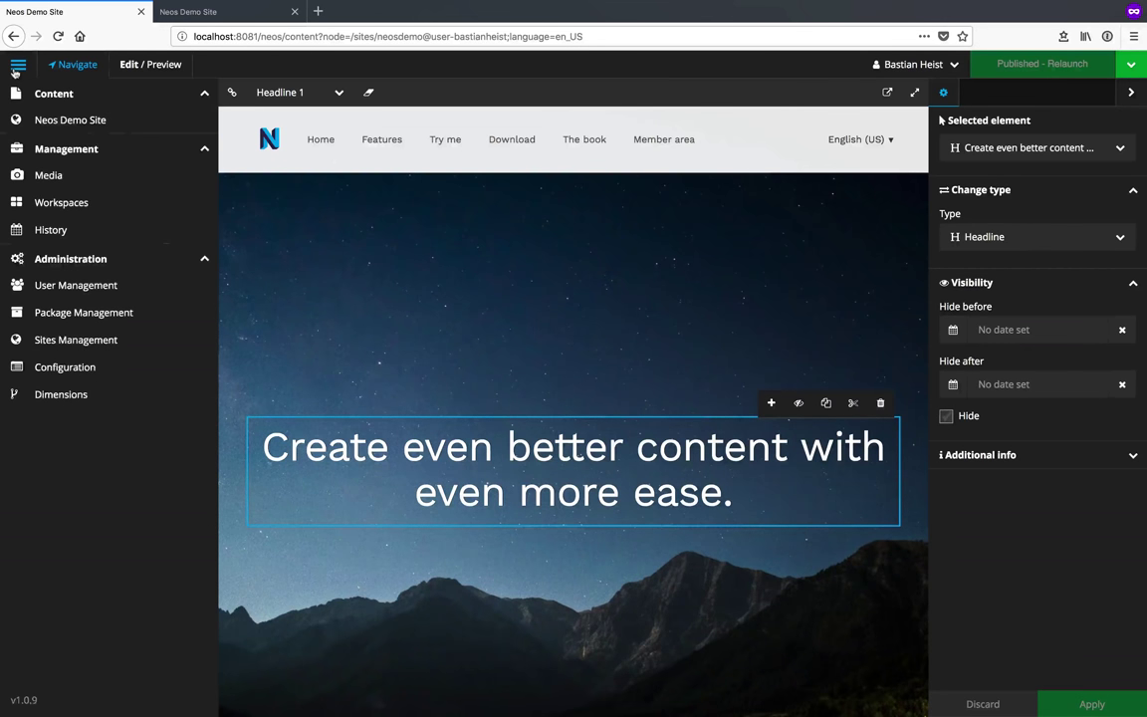
pyautogui.click(62, 203)
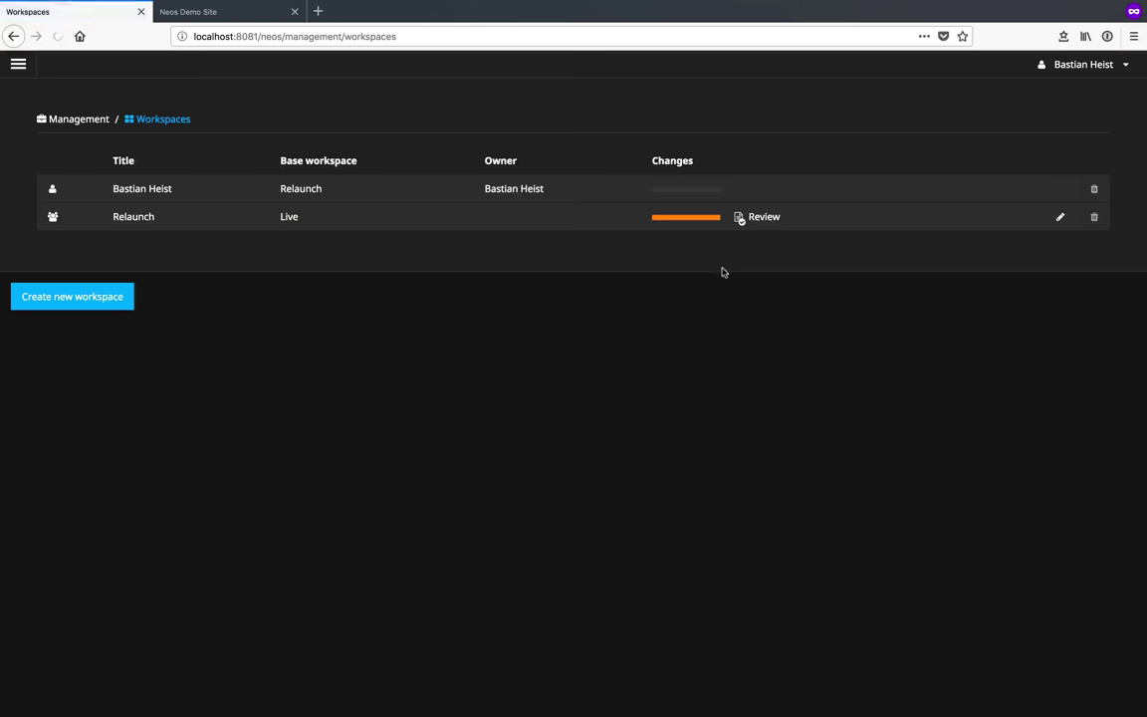
pyautogui.click(758, 223)
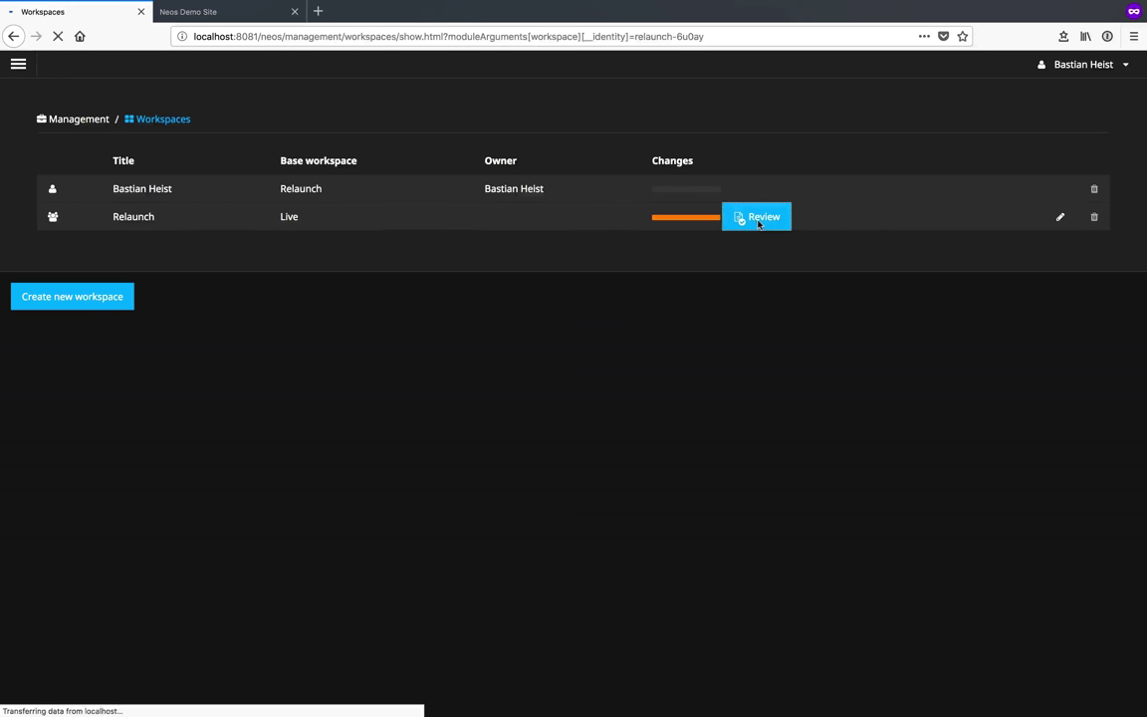
pyautogui.moveTo(103, 331); pyautogui.dragTo(281, 327)
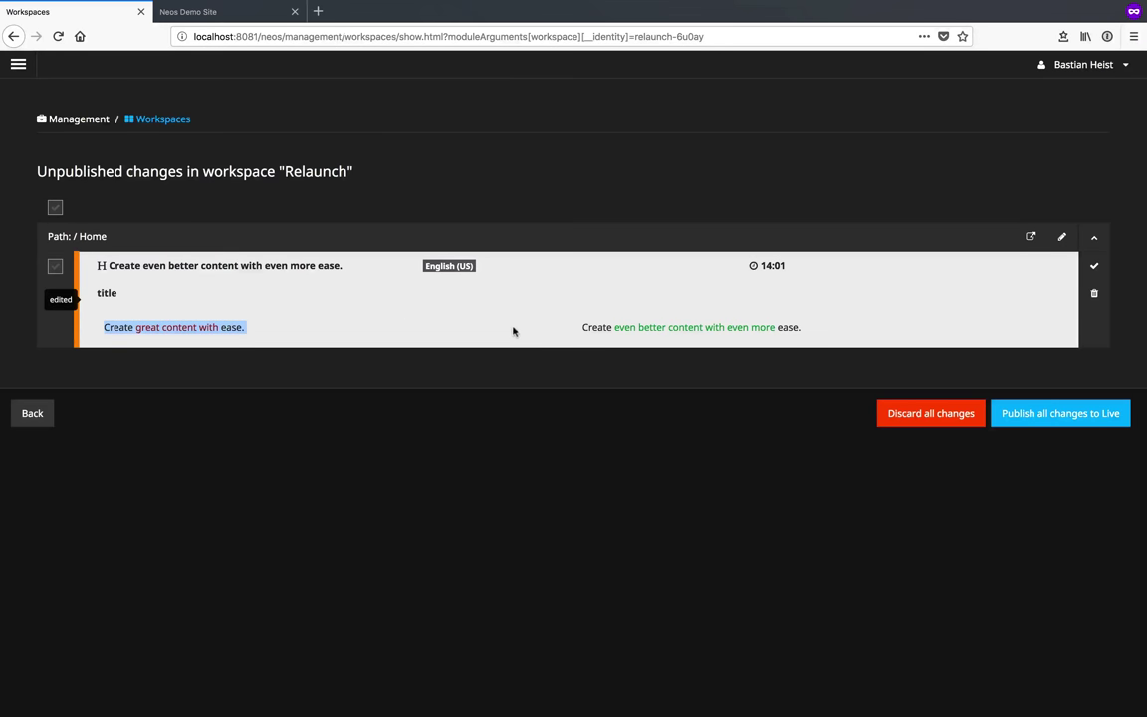
pyautogui.click(602, 327)
pyautogui.moveTo(582, 330); pyautogui.dragTo(812, 330)
pyautogui.click(810, 329)
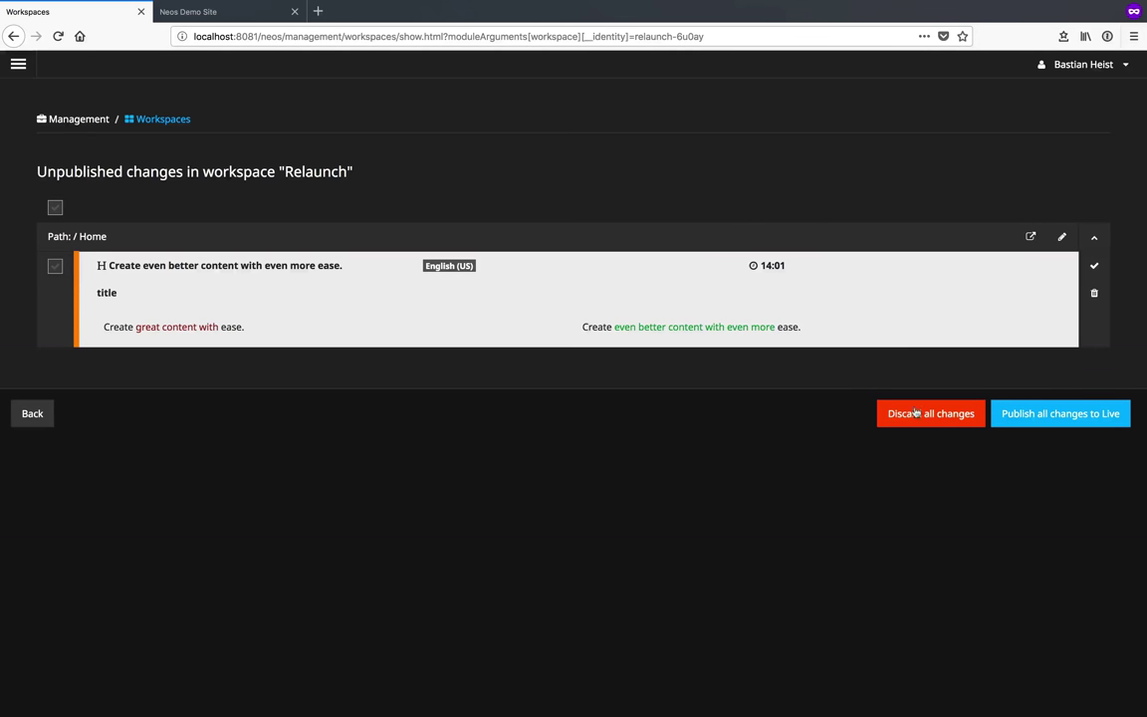
pyautogui.click(1054, 427)
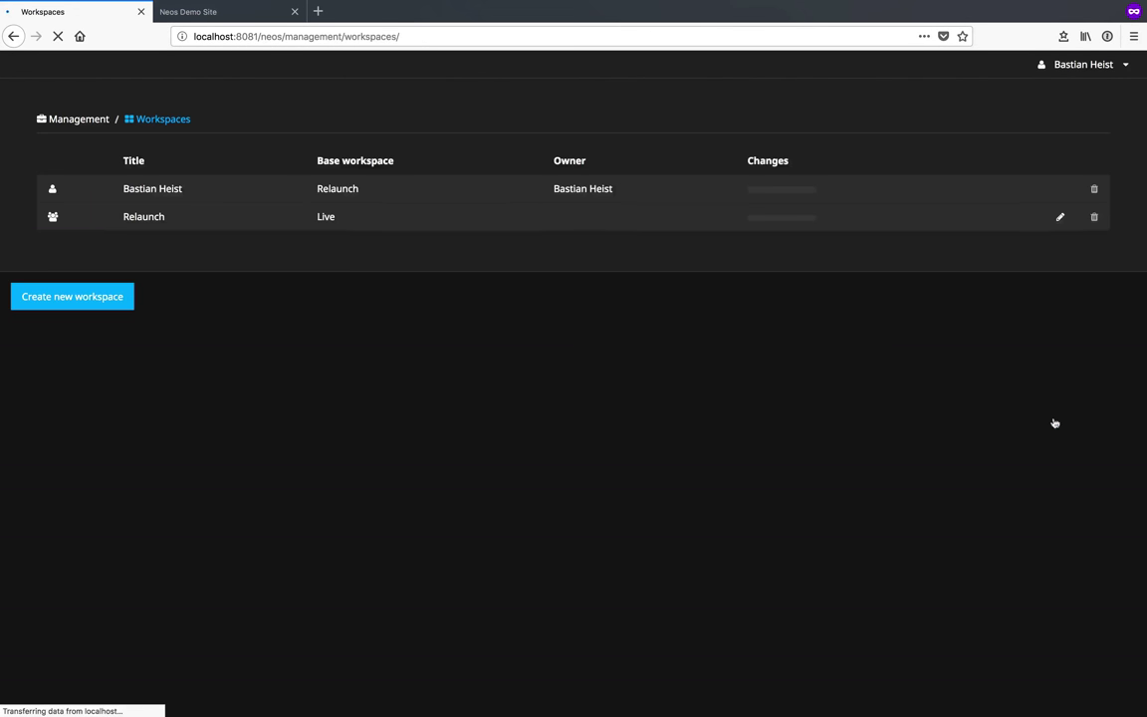
# Return to the Home page in the content editor and switch the base workspace from Relaunch to Live
pyautogui.click(18, 64)
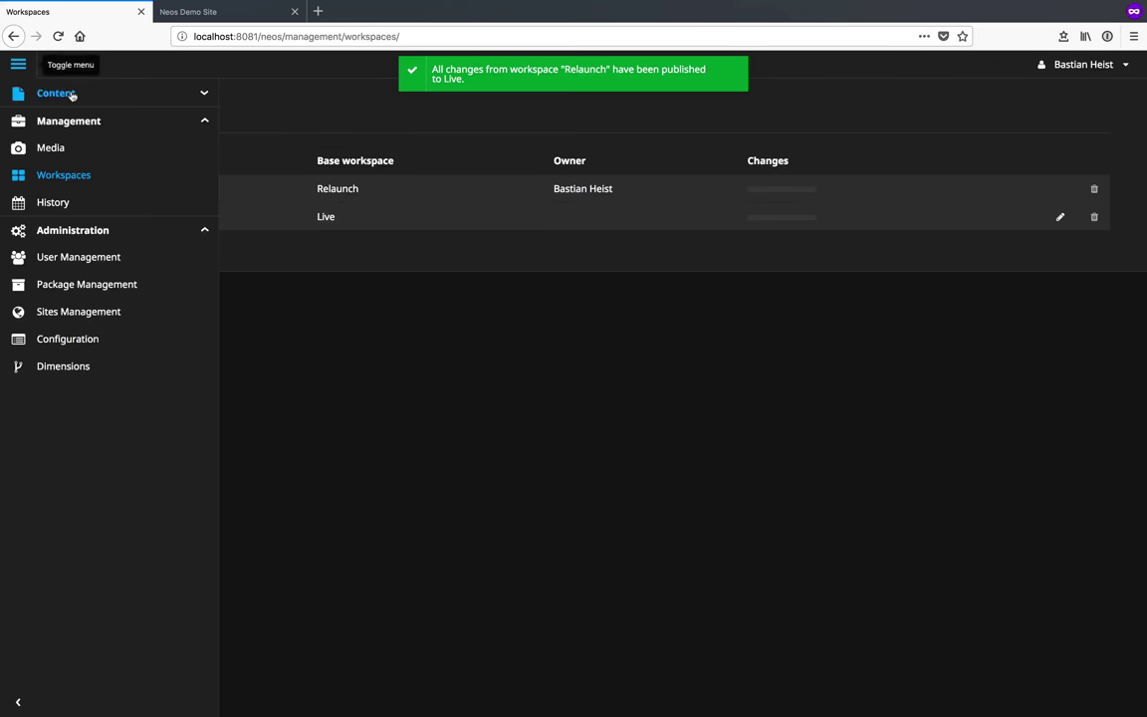
pyautogui.click(75, 98)
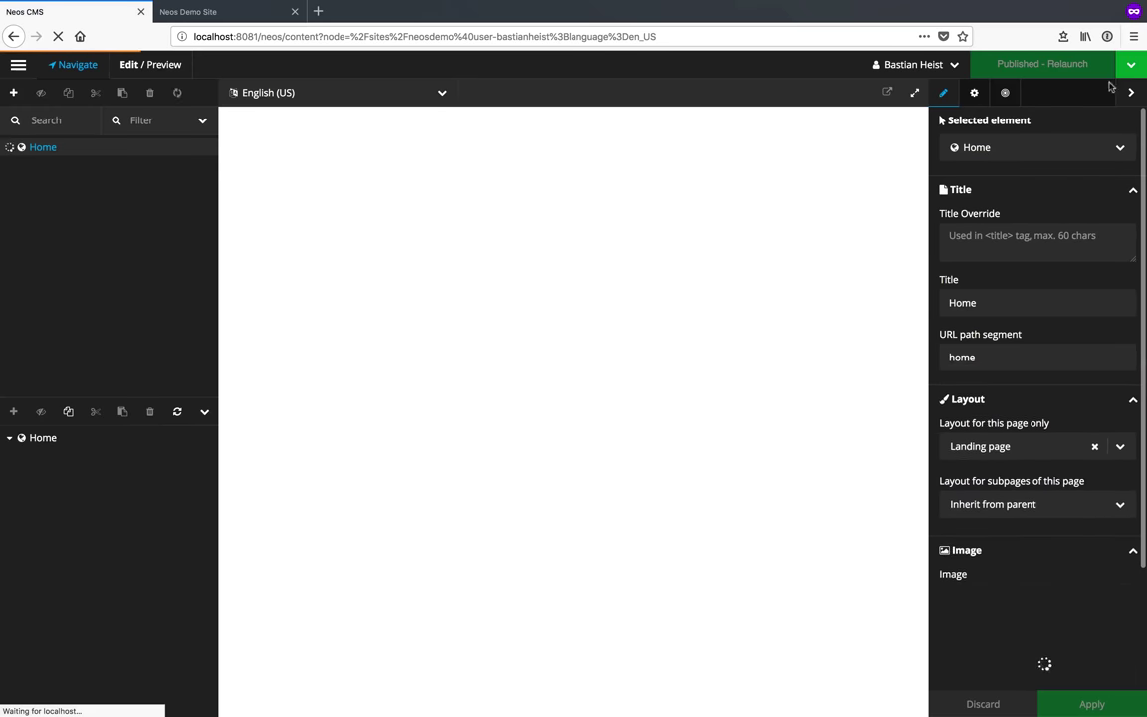
pyautogui.click(1132, 64)
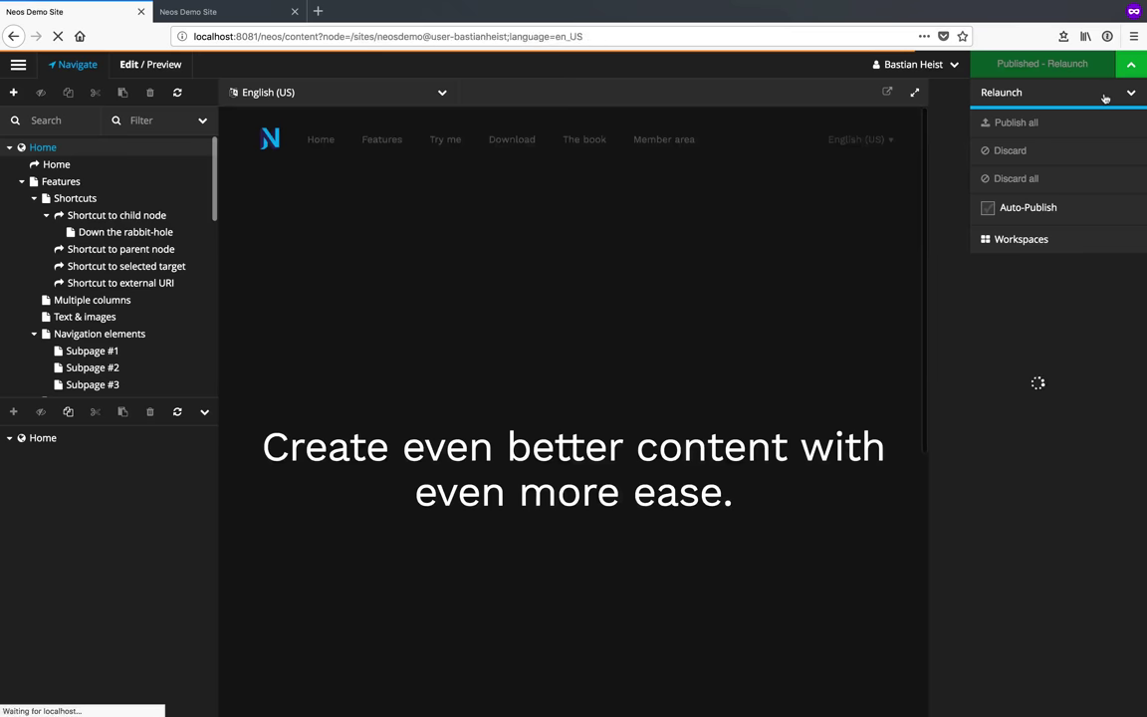
pyautogui.click(1026, 92)
pyautogui.click(1029, 128)
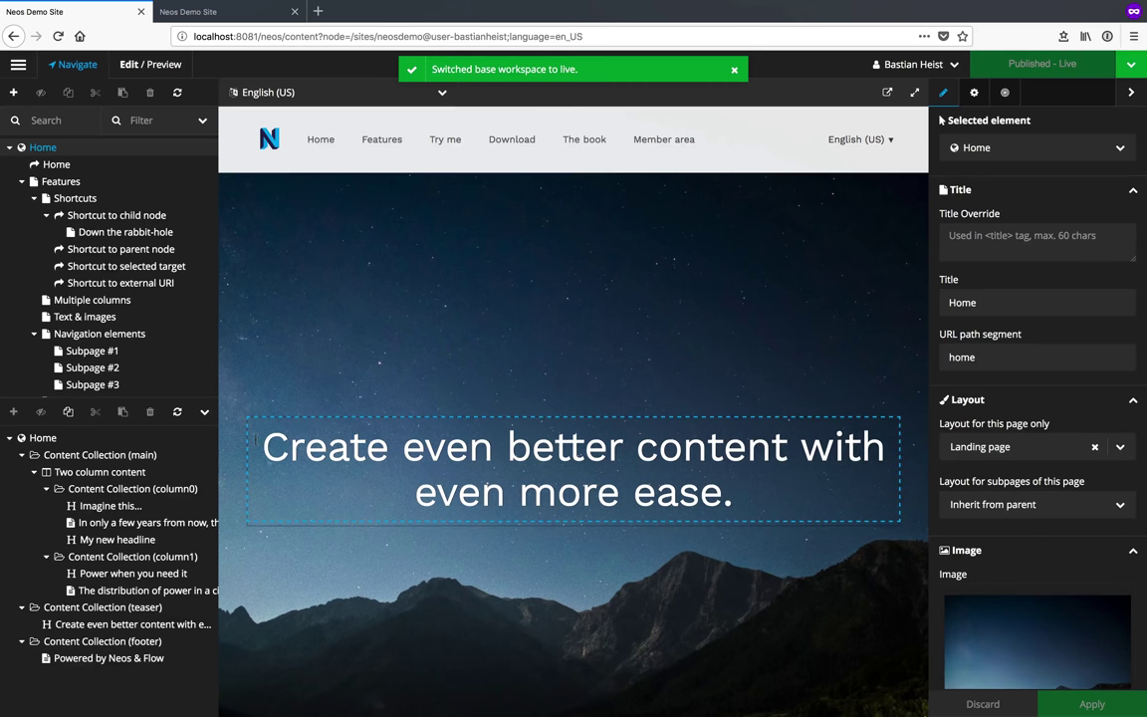
# Check the teaser headline in the Live workspace and on the public site, and return to the content editor
pyautogui.moveTo(256, 438); pyautogui.dragTo(734, 504)
pyautogui.click(836, 510)
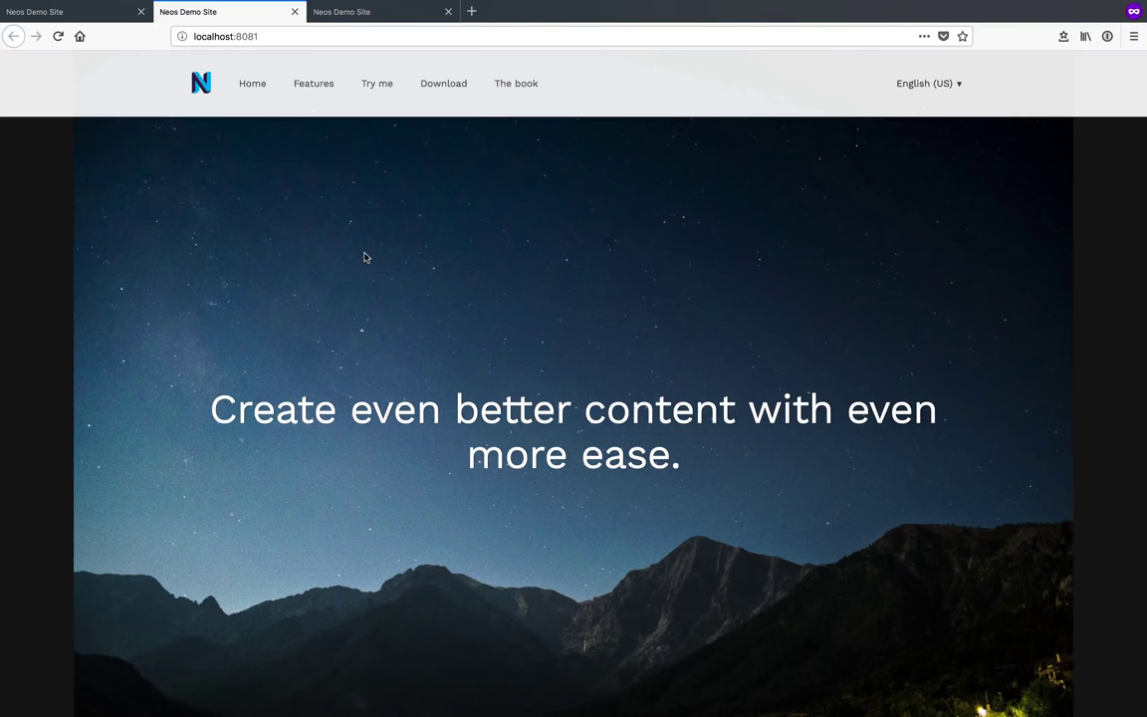
pyautogui.click(95, 16)
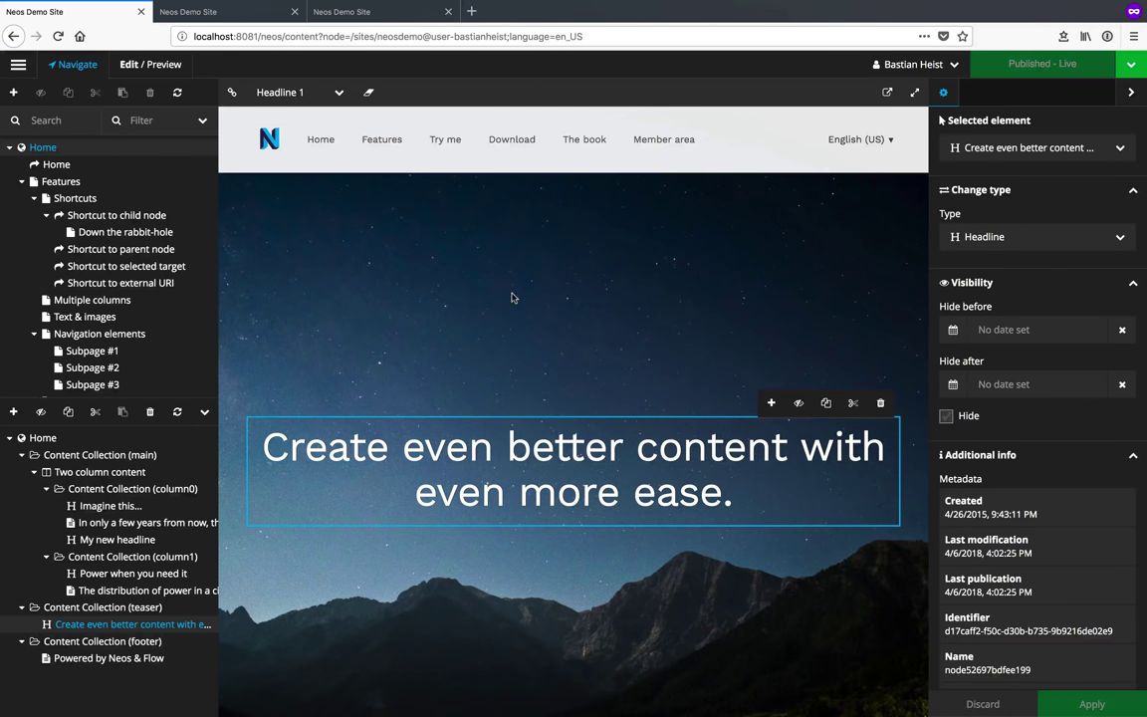
# Preview the Home page in the Print preview mode and return to In-Place editing with the Home page selected
pyautogui.click(142, 65)
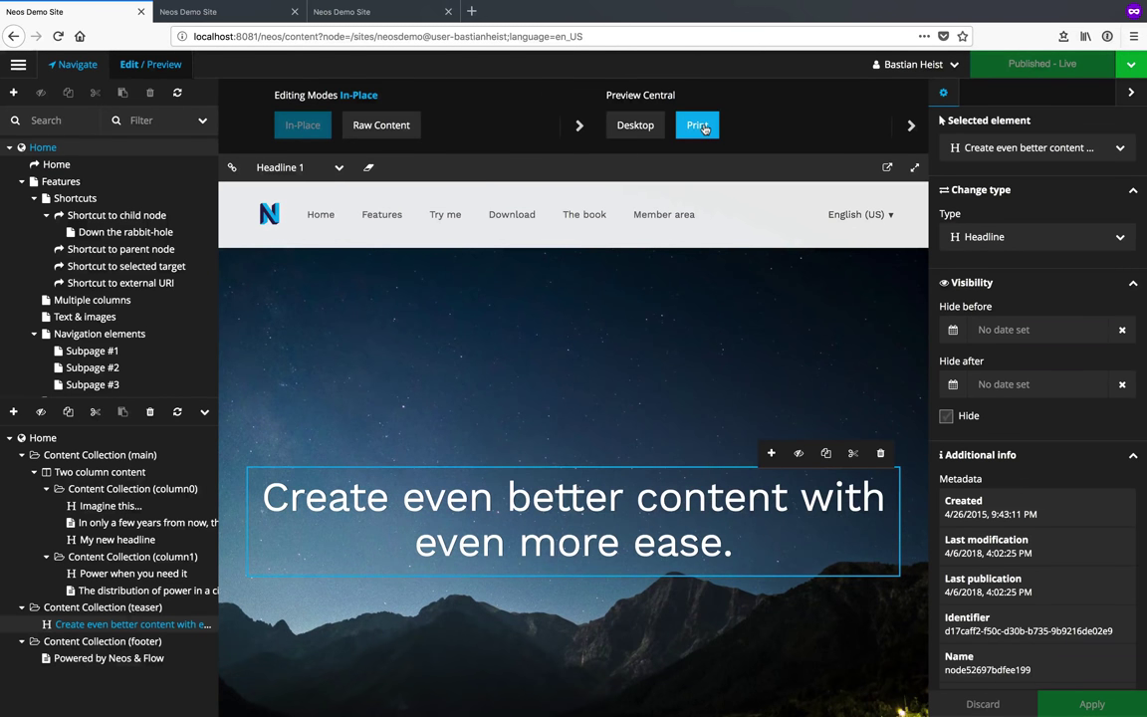
pyautogui.click(700, 126)
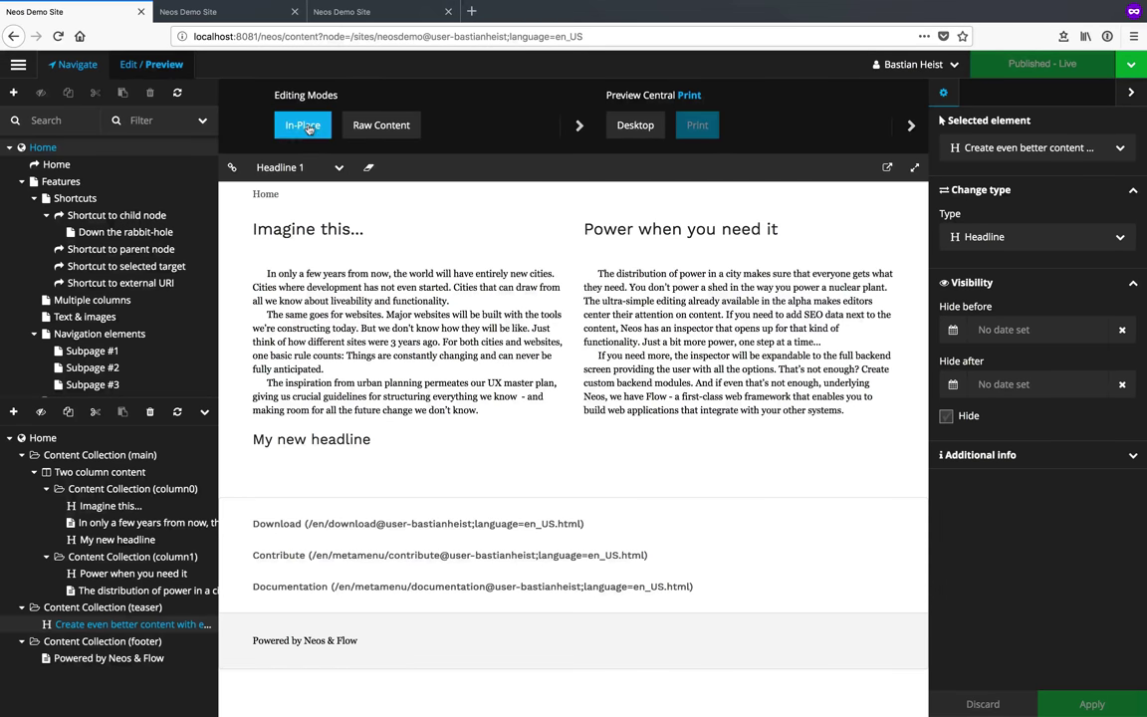
pyautogui.click(284, 121)
pyautogui.scroll(-5, 548, 378)
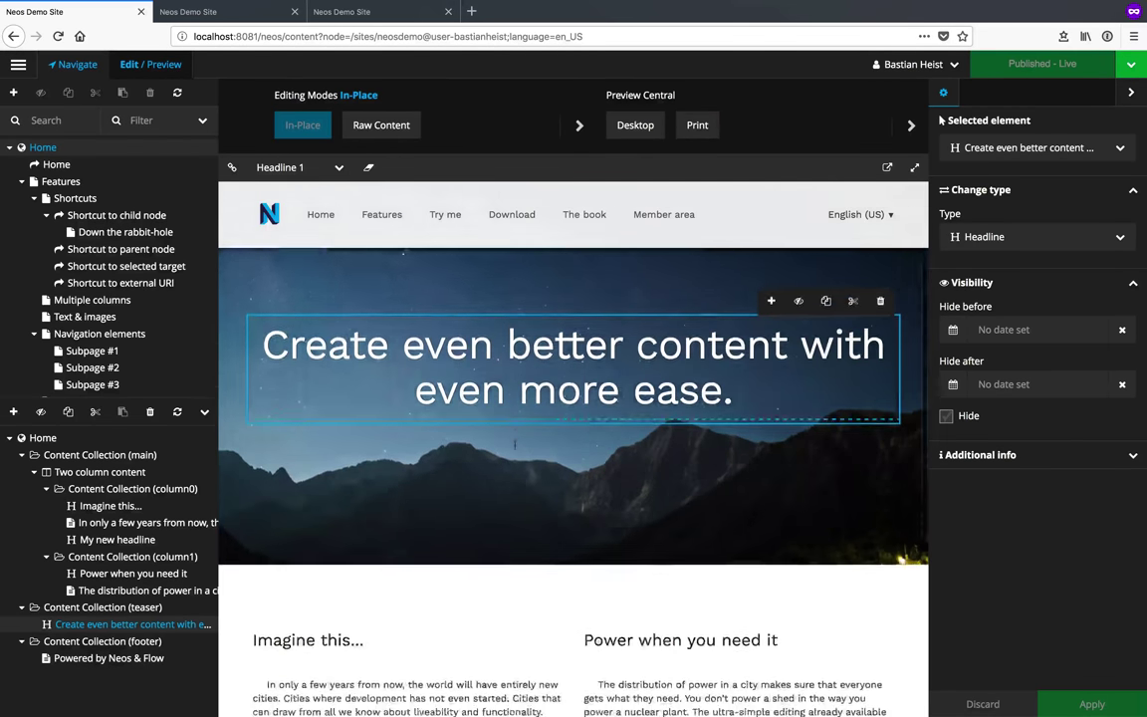
pyautogui.scroll(4, 515, 449)
pyautogui.scroll(2, 515, 450)
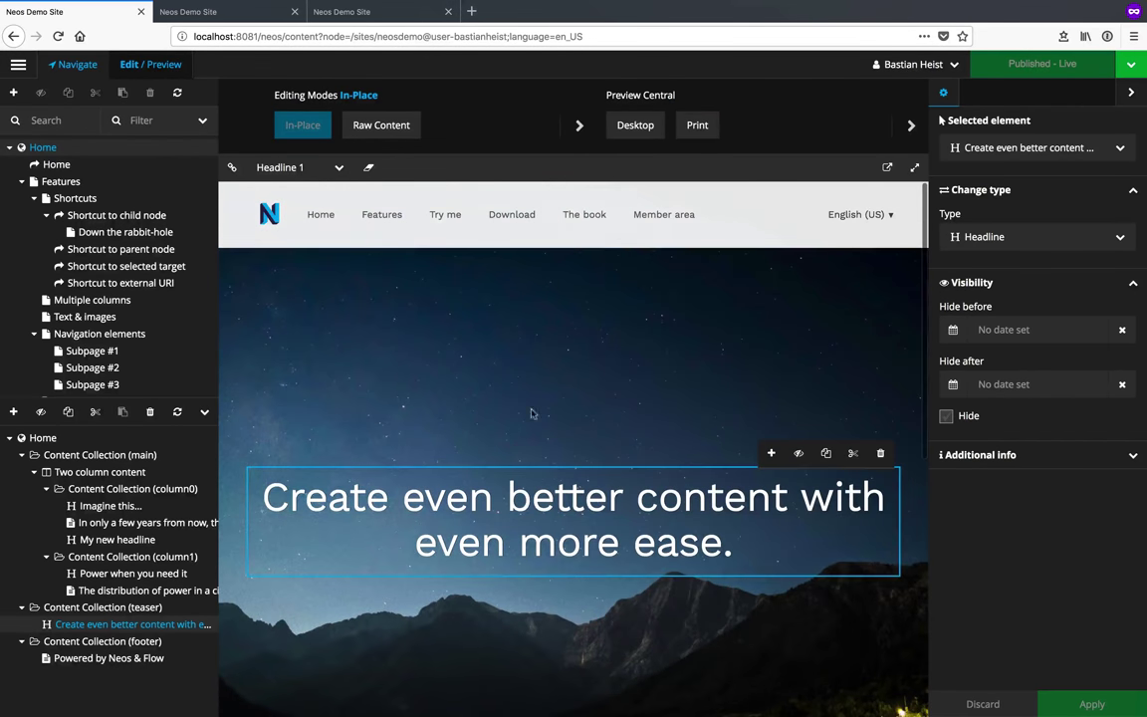
pyautogui.click(637, 393)
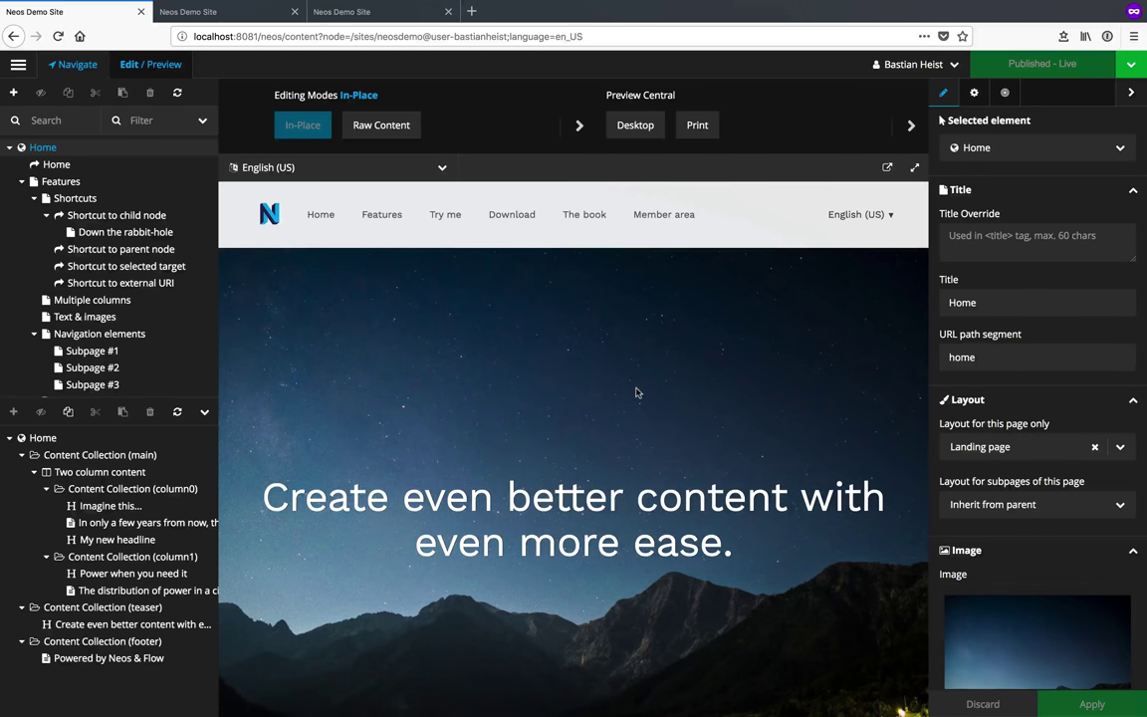